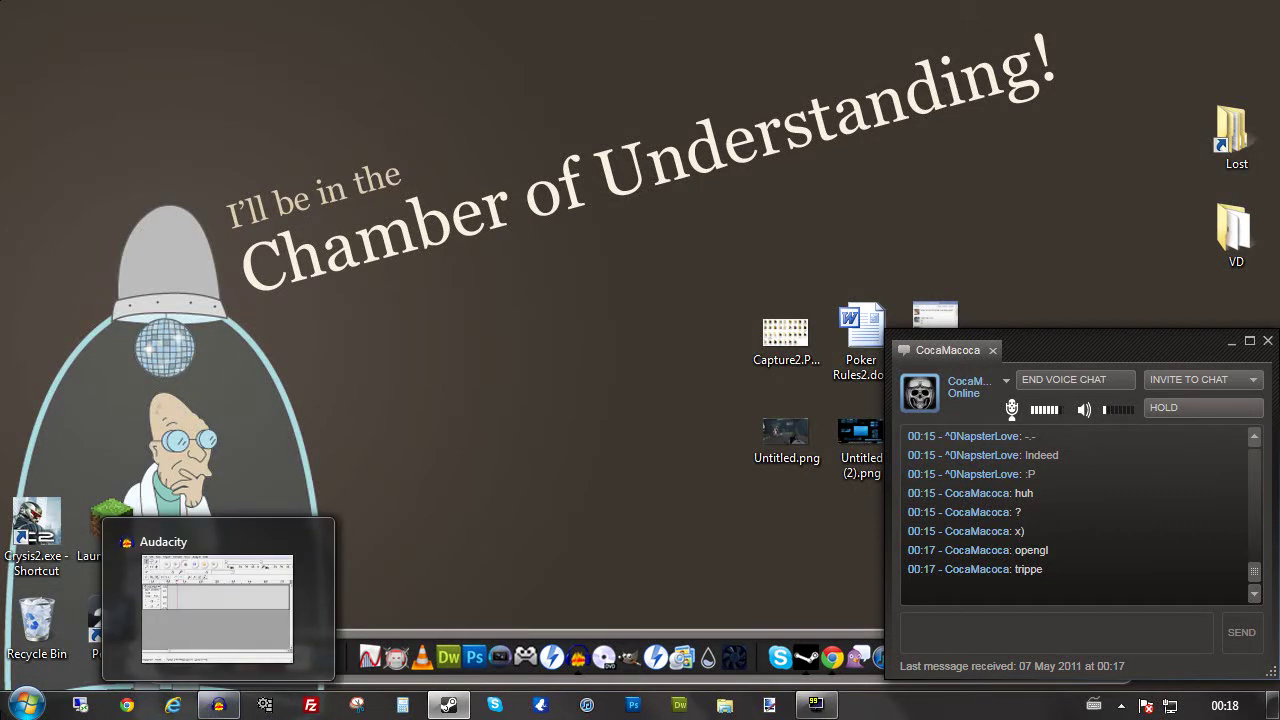
- Find cmd among the installed programs and open a command prompt
{"action": "key", "text": "Escape"}
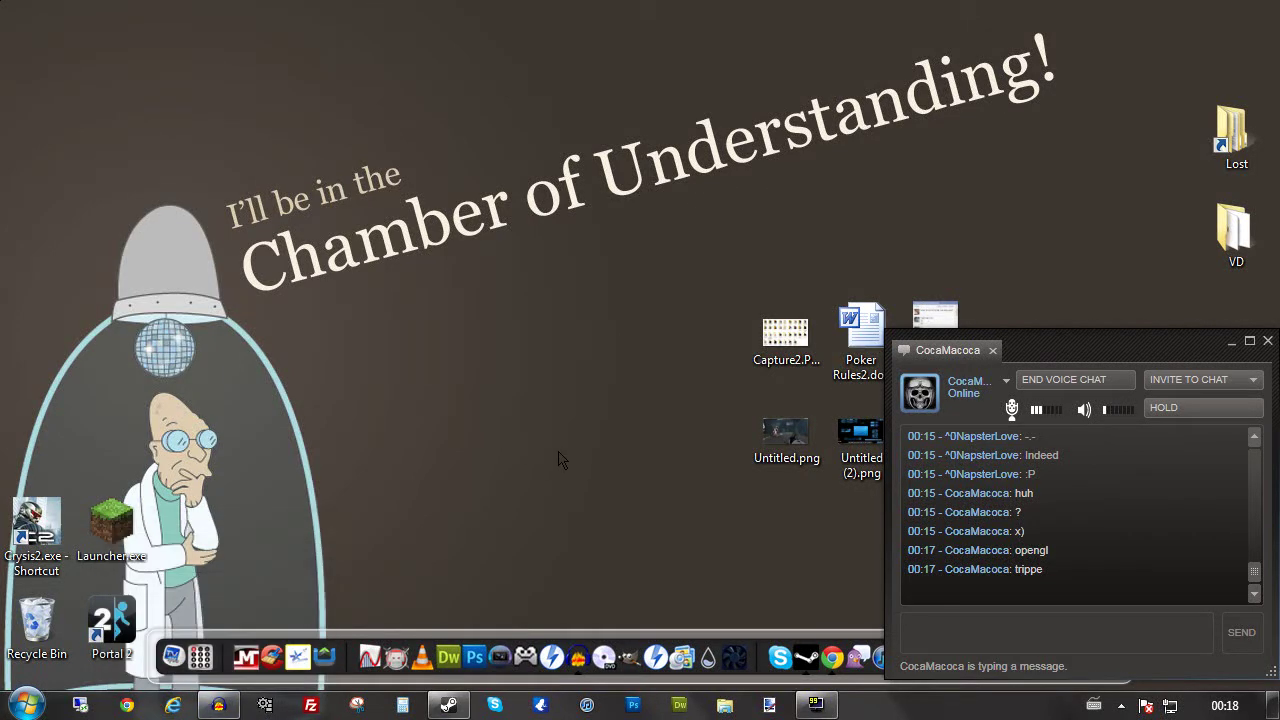
{"action": "key", "text": "super"}
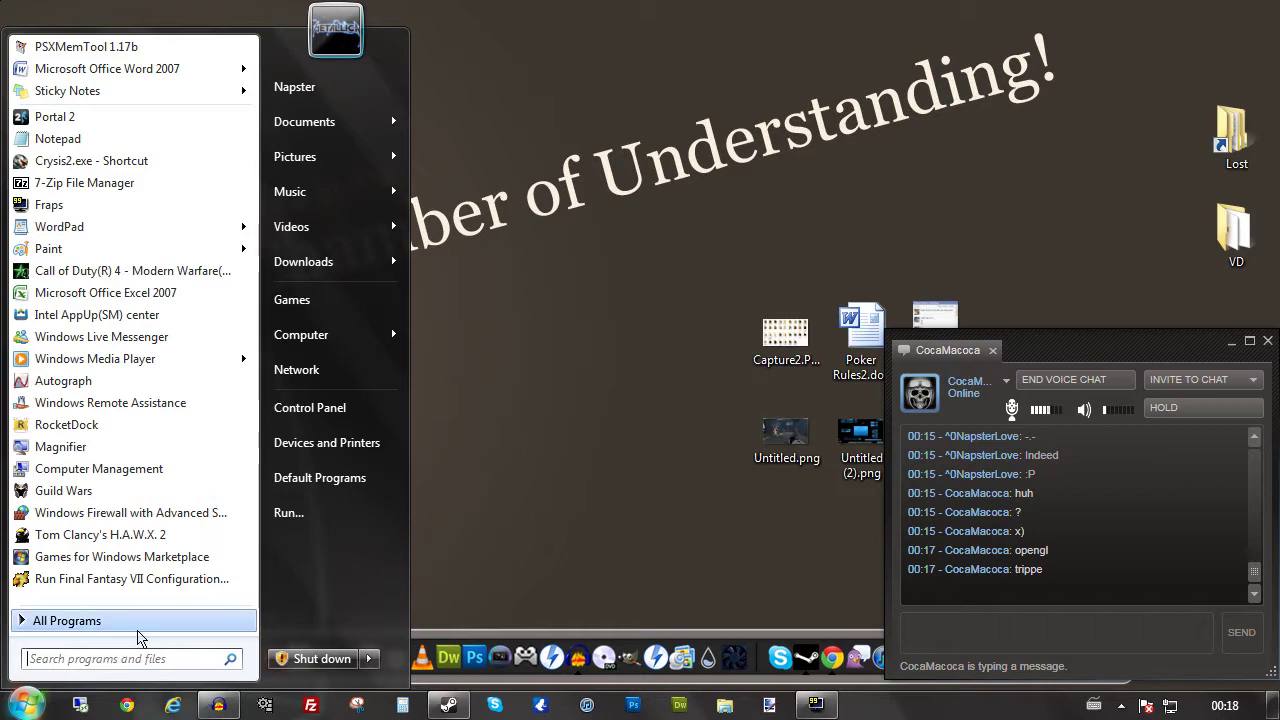
{"action": "left_click", "coordinate": [138, 632]}
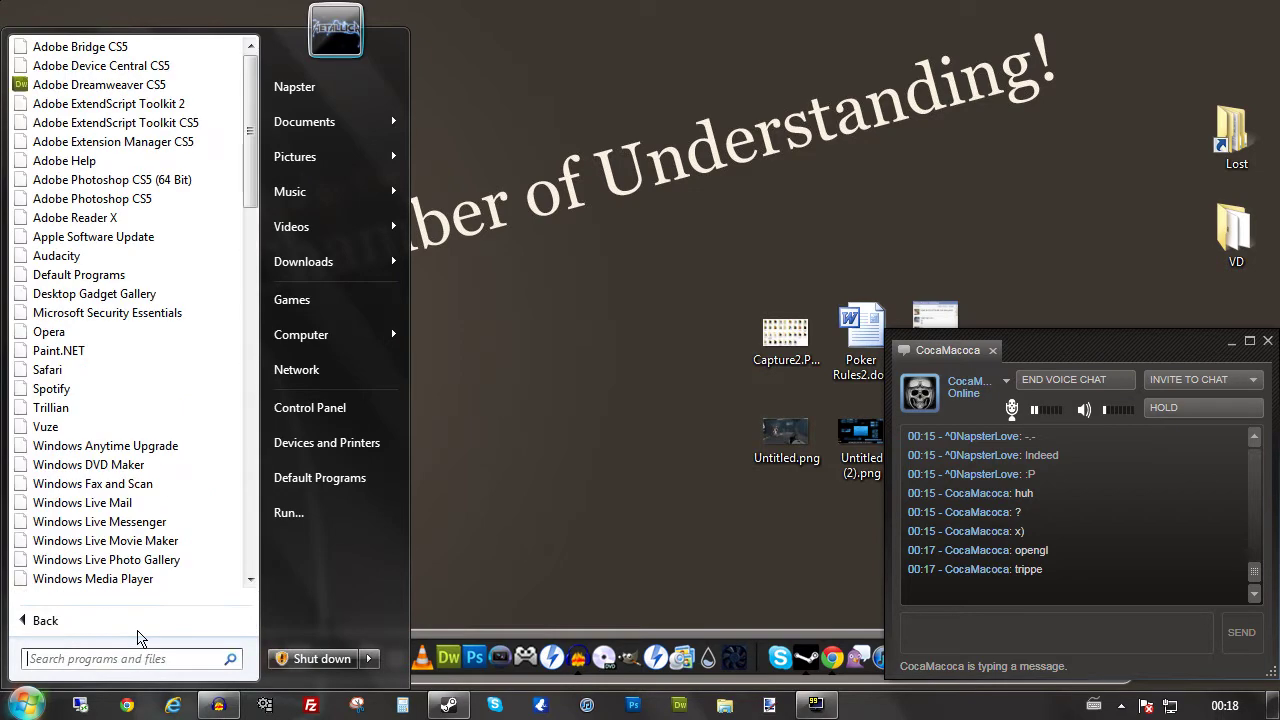
{"action": "type", "text": "cmd"}
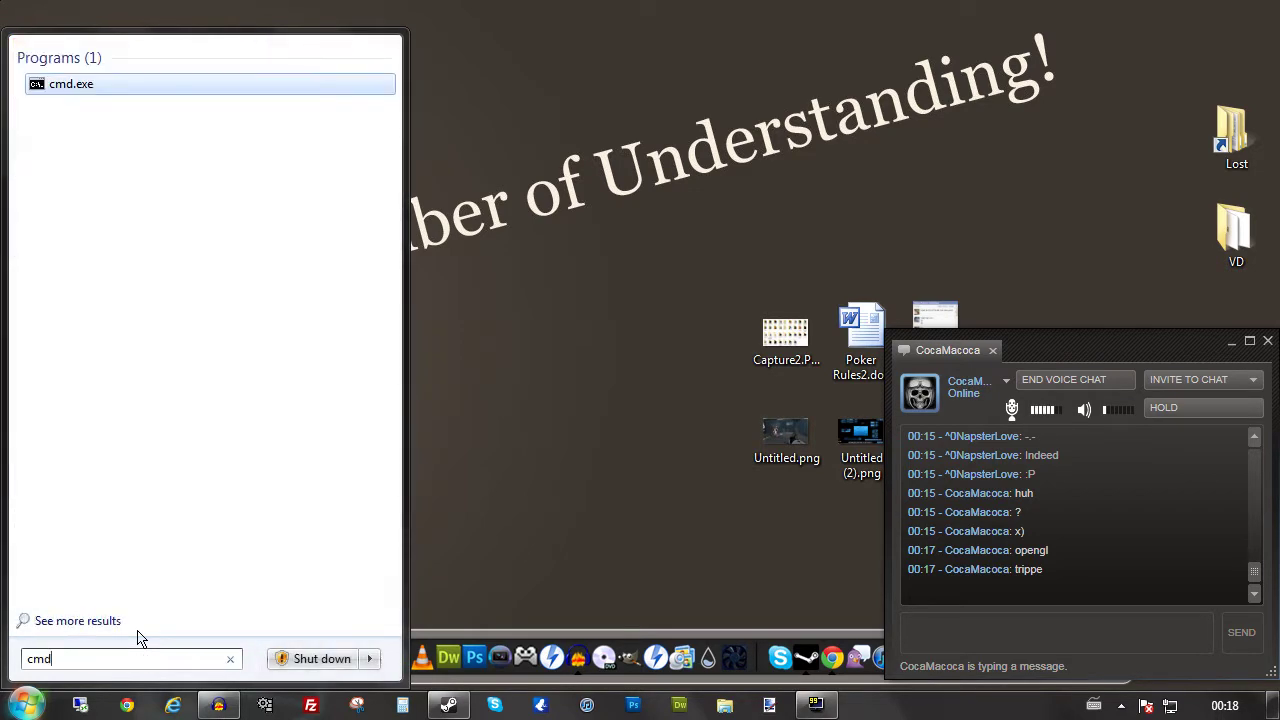
{"action": "key", "text": "Return"}
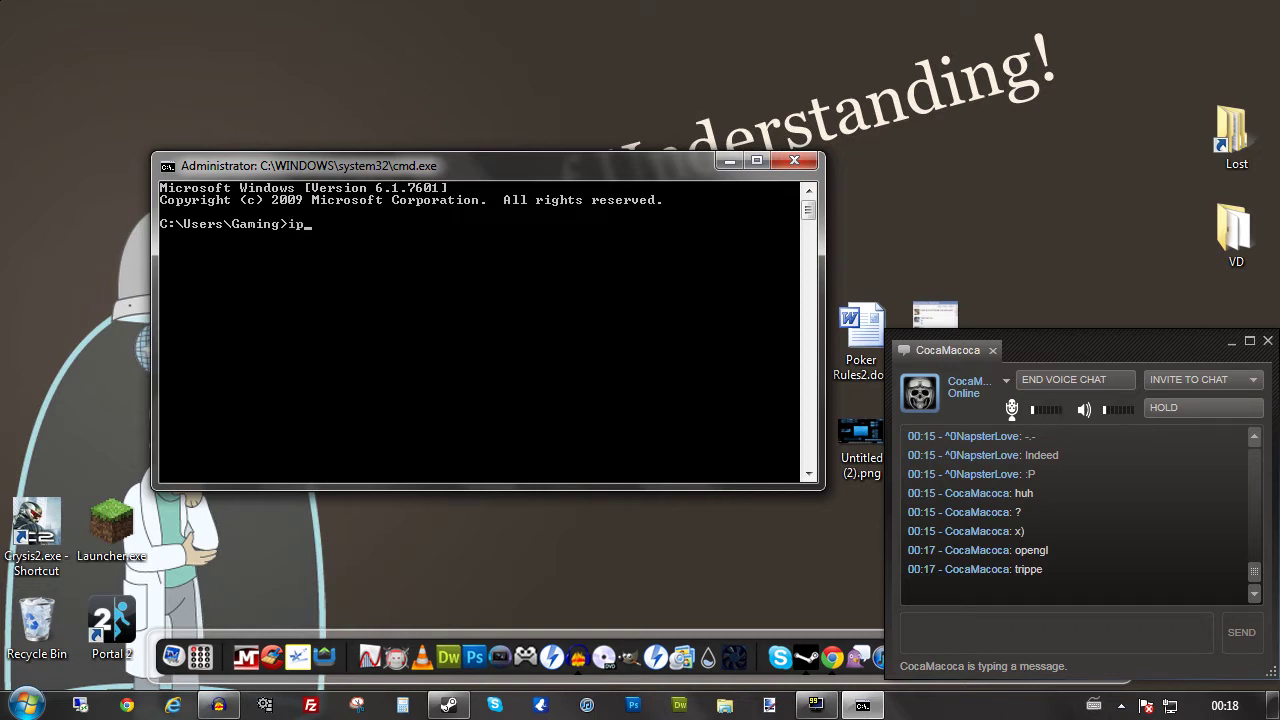
- Run ipconfig and look up the Local Area Connection's IPv4 address and default gateway
{"action": "type", "text": "ipconfig#"}
{"action": "key", "text": "Return"}
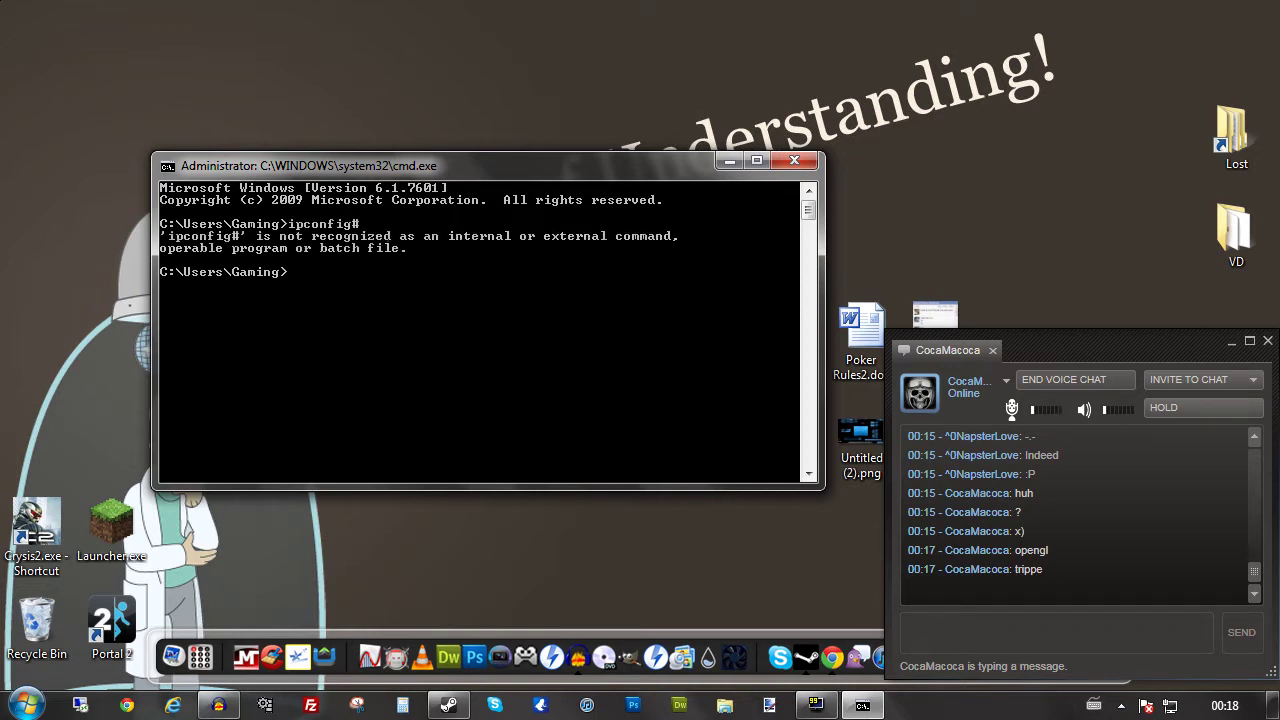
{"action": "key", "text": "Up"}
{"action": "key", "text": "Return"}
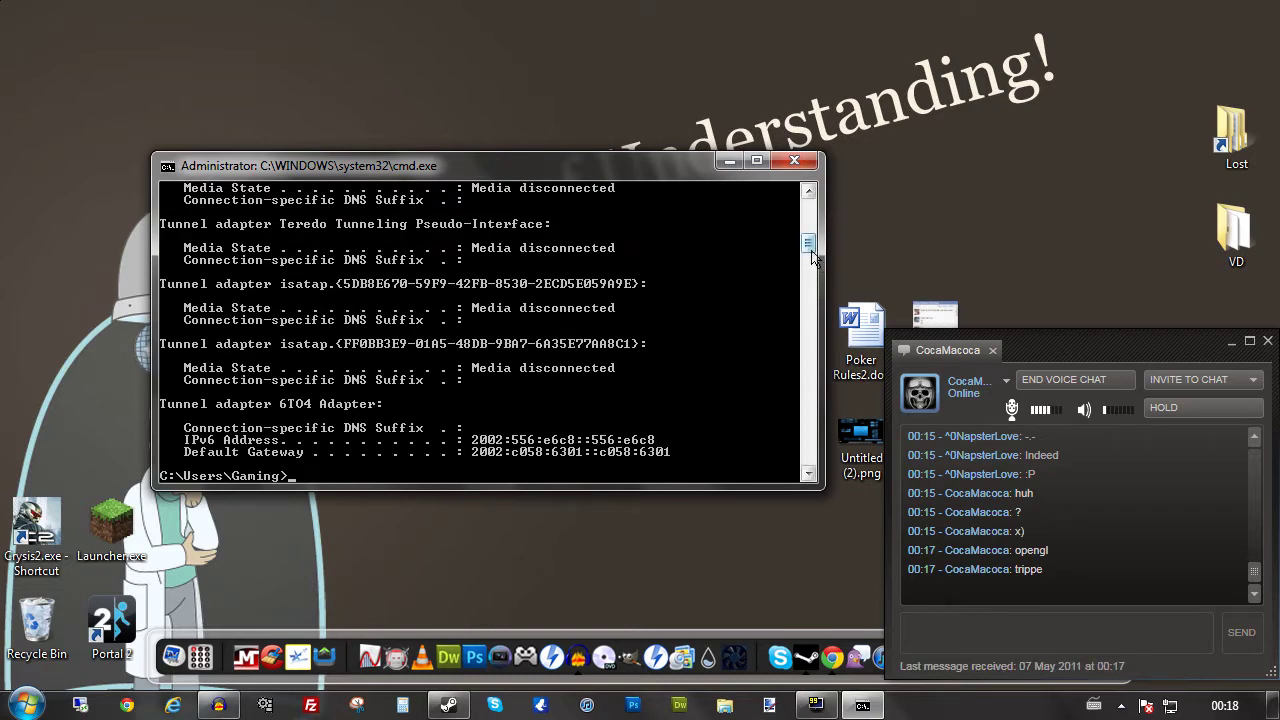
{"action": "left_click_drag", "start_coordinate": [810, 248], "coordinate": [812, 215]}
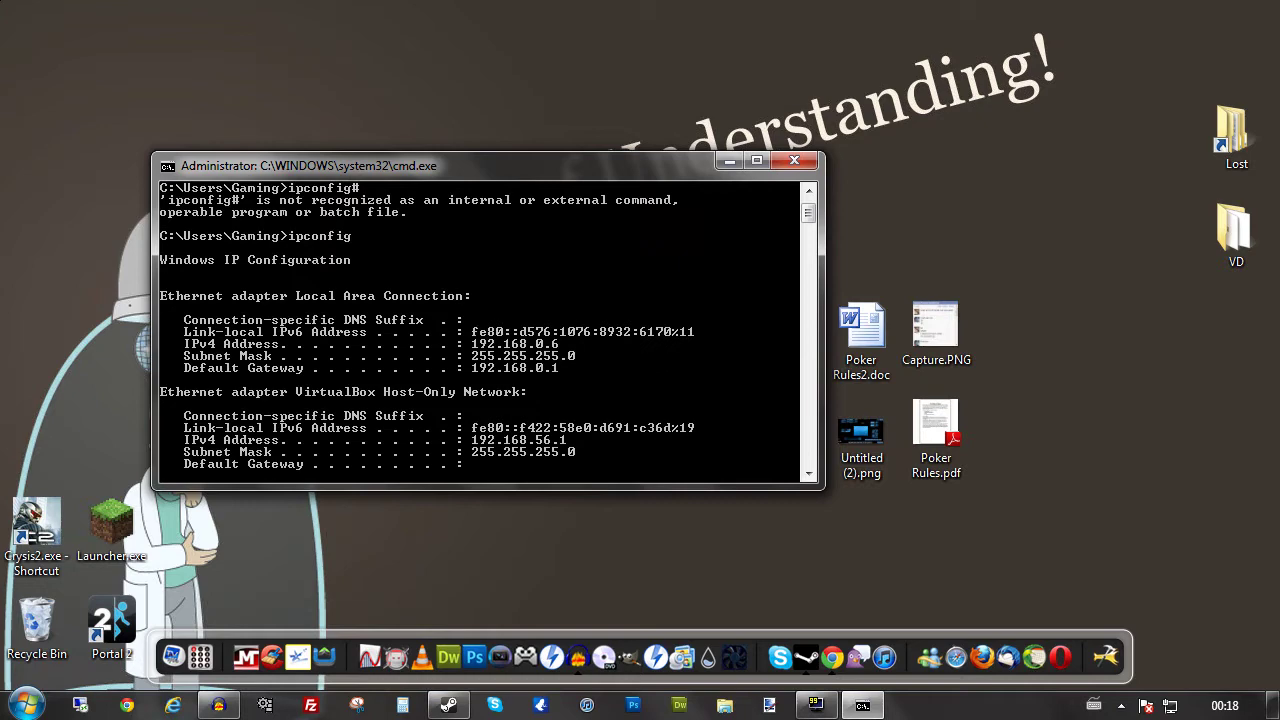
- Switch to Chrome and load the router's address, 192.168.0.1
{"action": "left_click", "coordinate": [127, 705]}
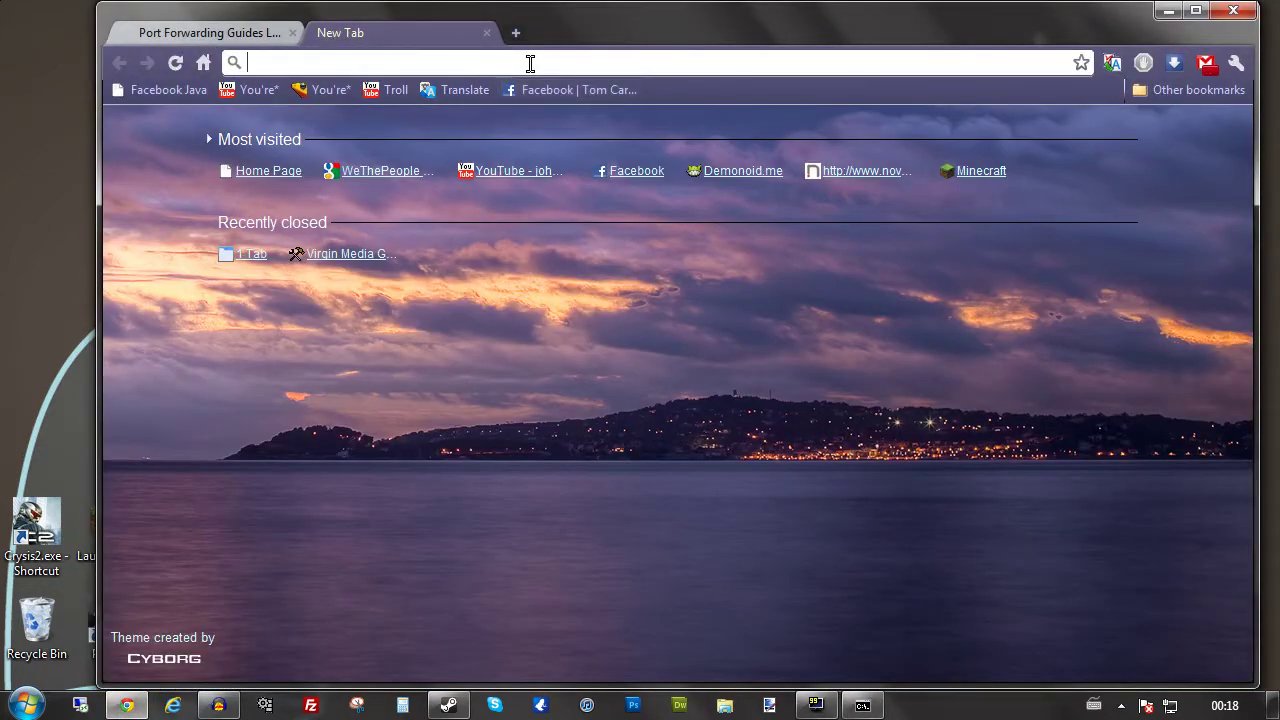
{"action": "type", "text": "192.168.0.1"}
{"action": "key", "text": "Return"}
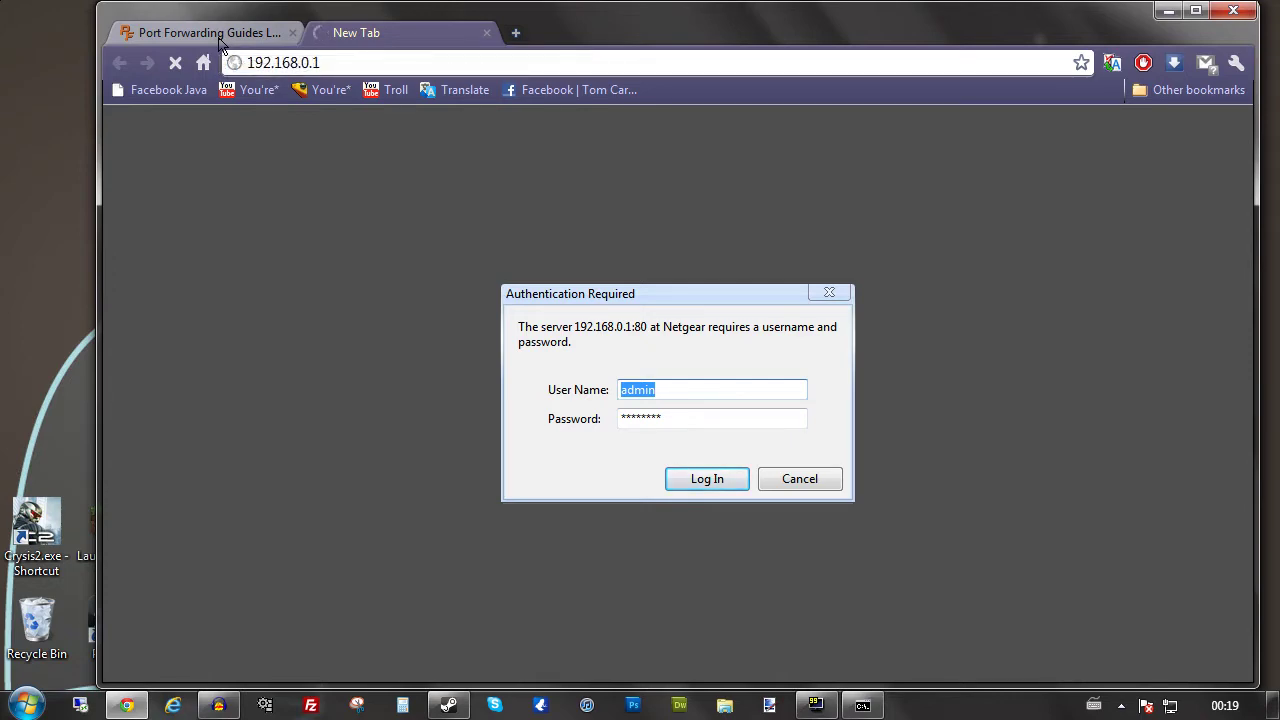
- On the already open portforward.com page, find Netgear in the router list and open the guide list for the WNDR3700
{"action": "left_click", "coordinate": [219, 40]}
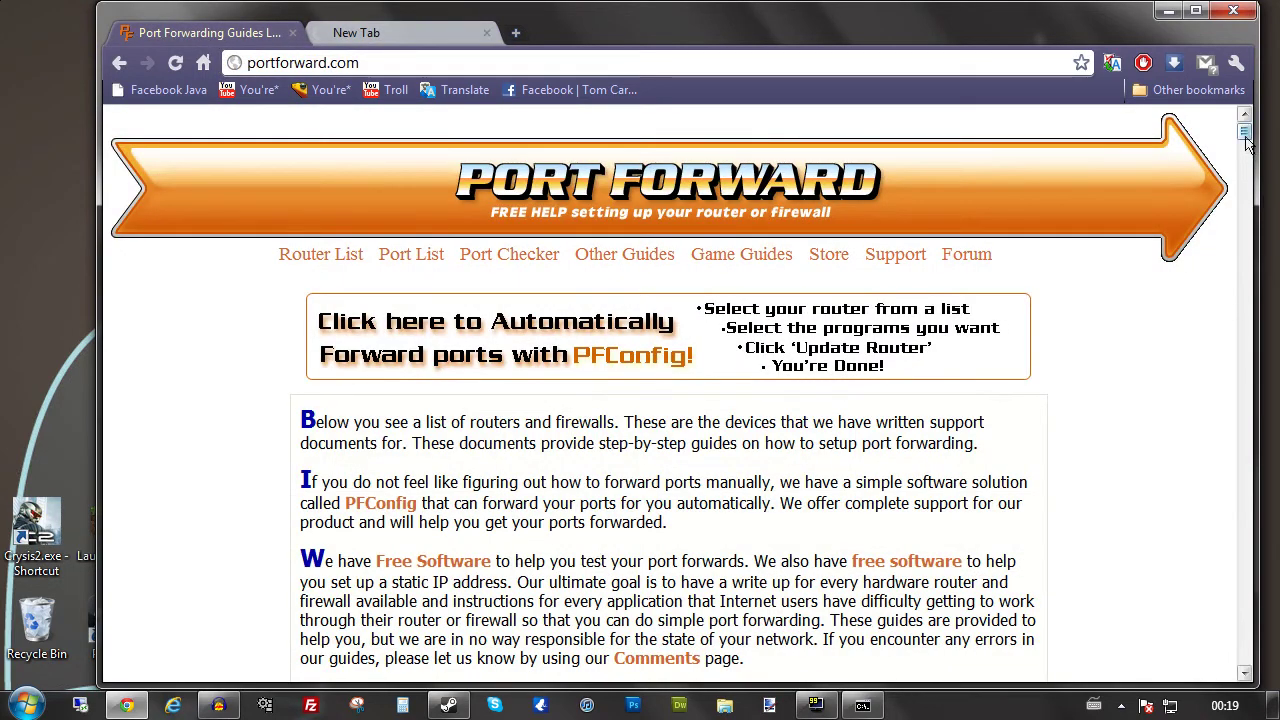
{"action": "left_click_drag", "start_coordinate": [1245, 133], "coordinate": [1232, 258]}
{"action": "key", "text": "super+Up"}
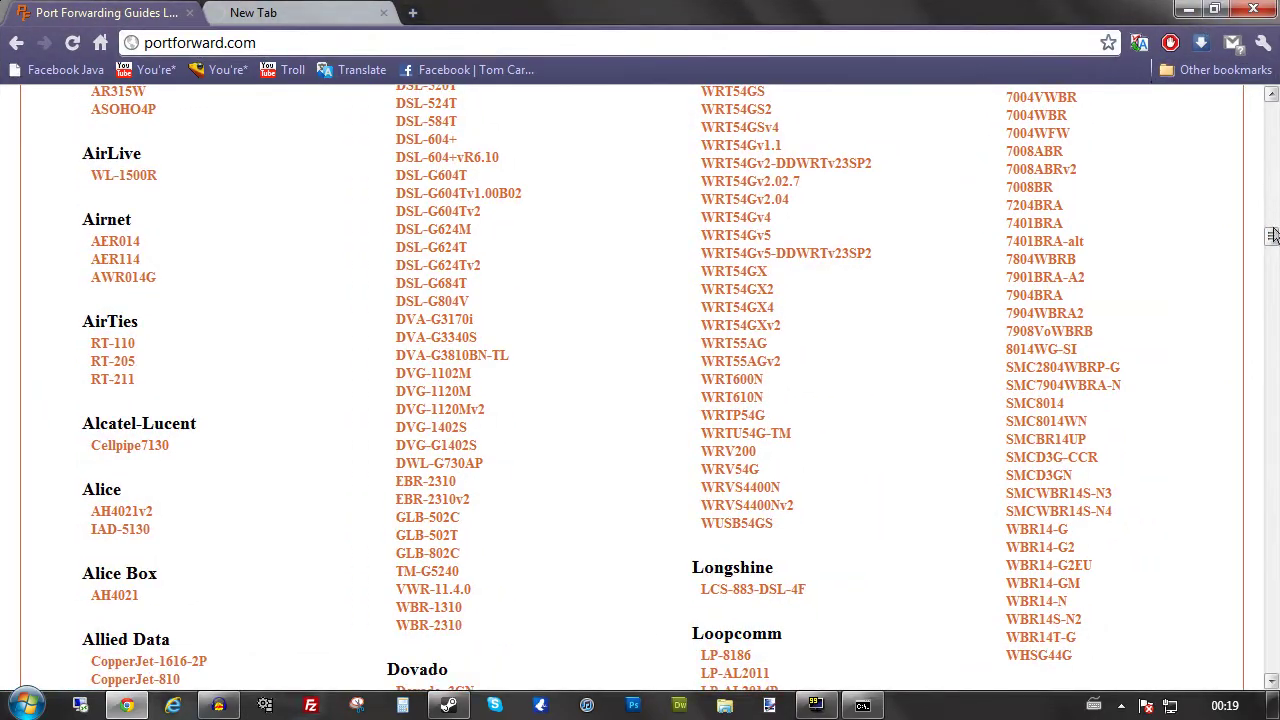
{"action": "left_click_drag", "start_coordinate": [1272, 235], "coordinate": [1271, 187]}
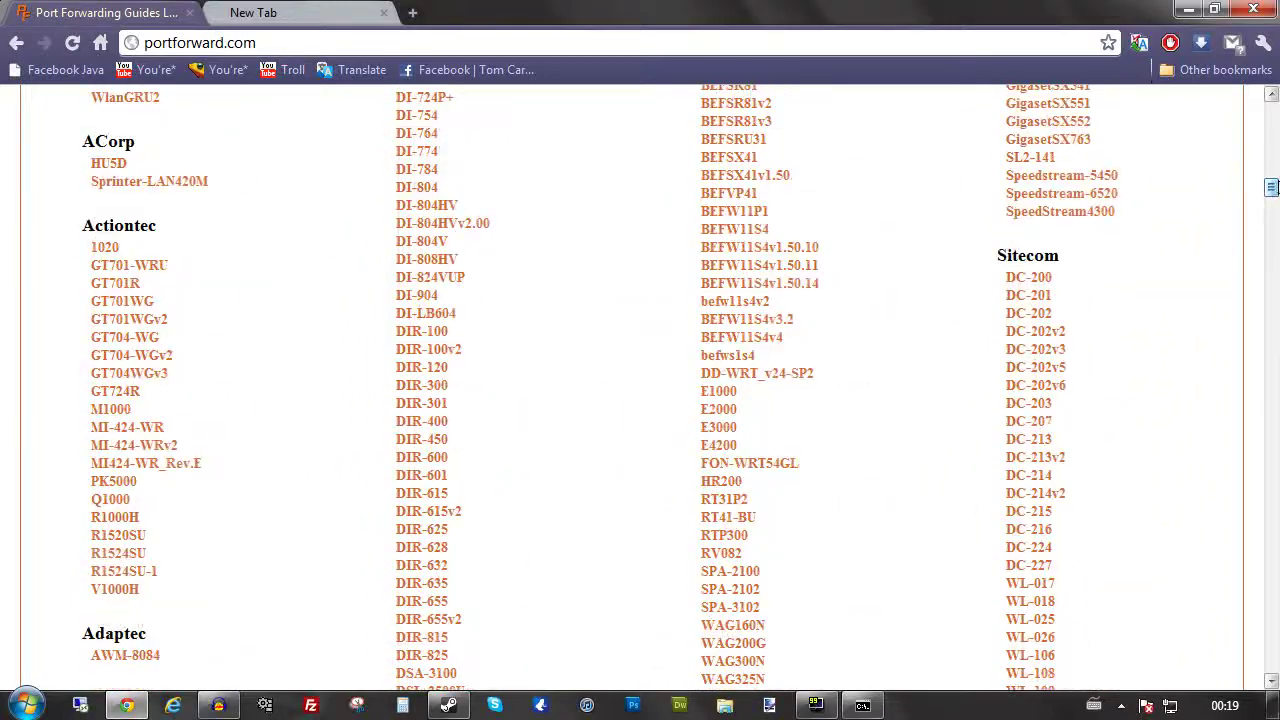
{"action": "key", "text": "ctrl+f"}
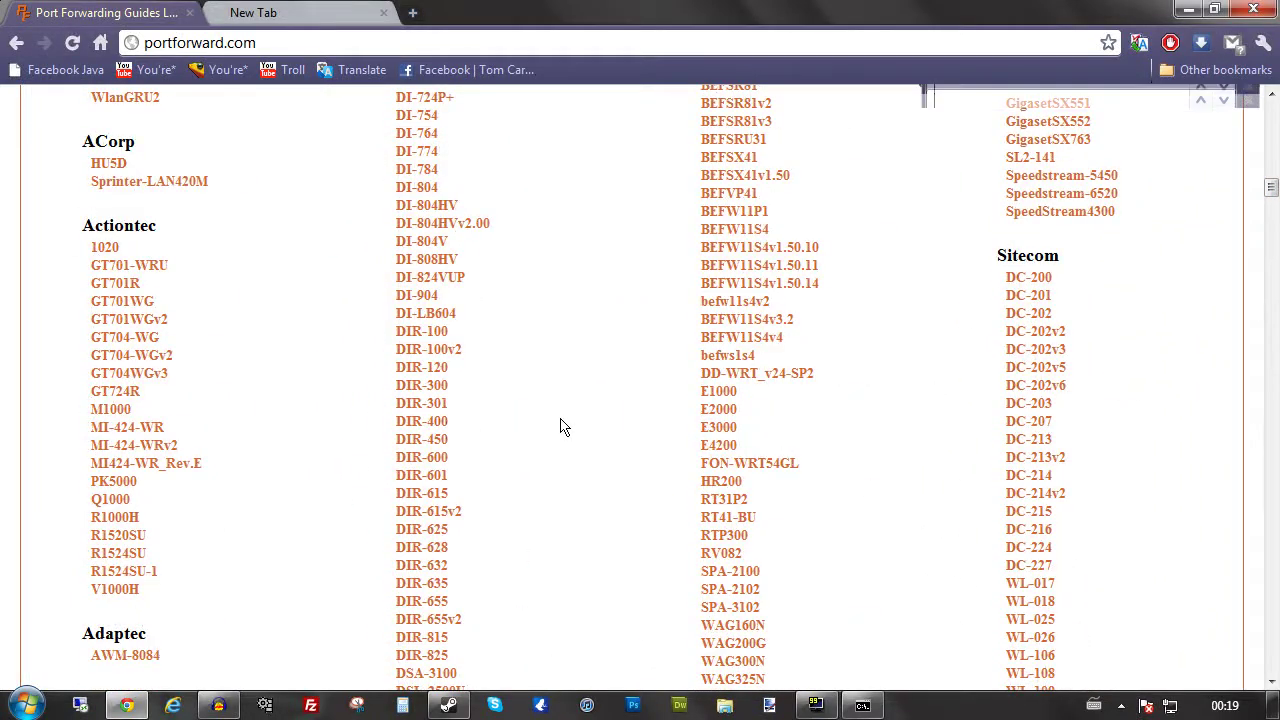
{"action": "type", "text": "netgear"}
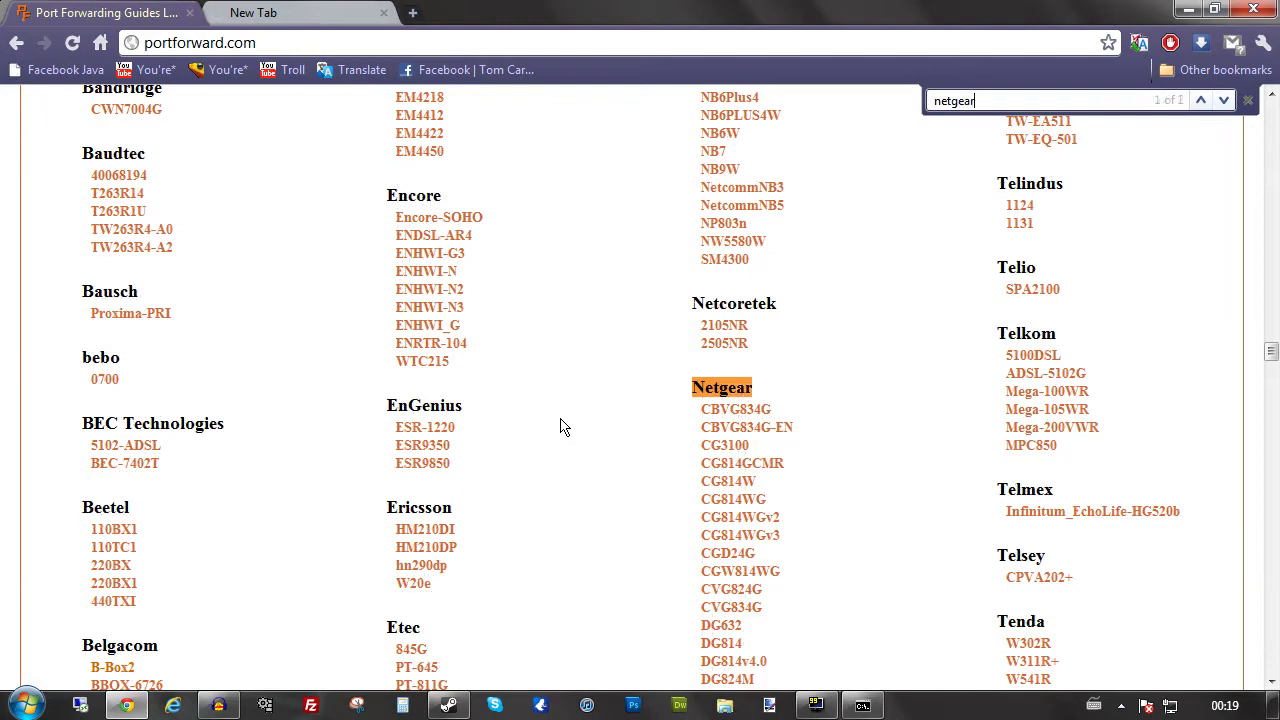
{"action": "scroll", "coordinate": [867, 451], "scroll_direction": "down", "scroll_amount": 15}
{"action": "scroll", "coordinate": [867, 451], "scroll_direction": "up", "scroll_amount": 9}
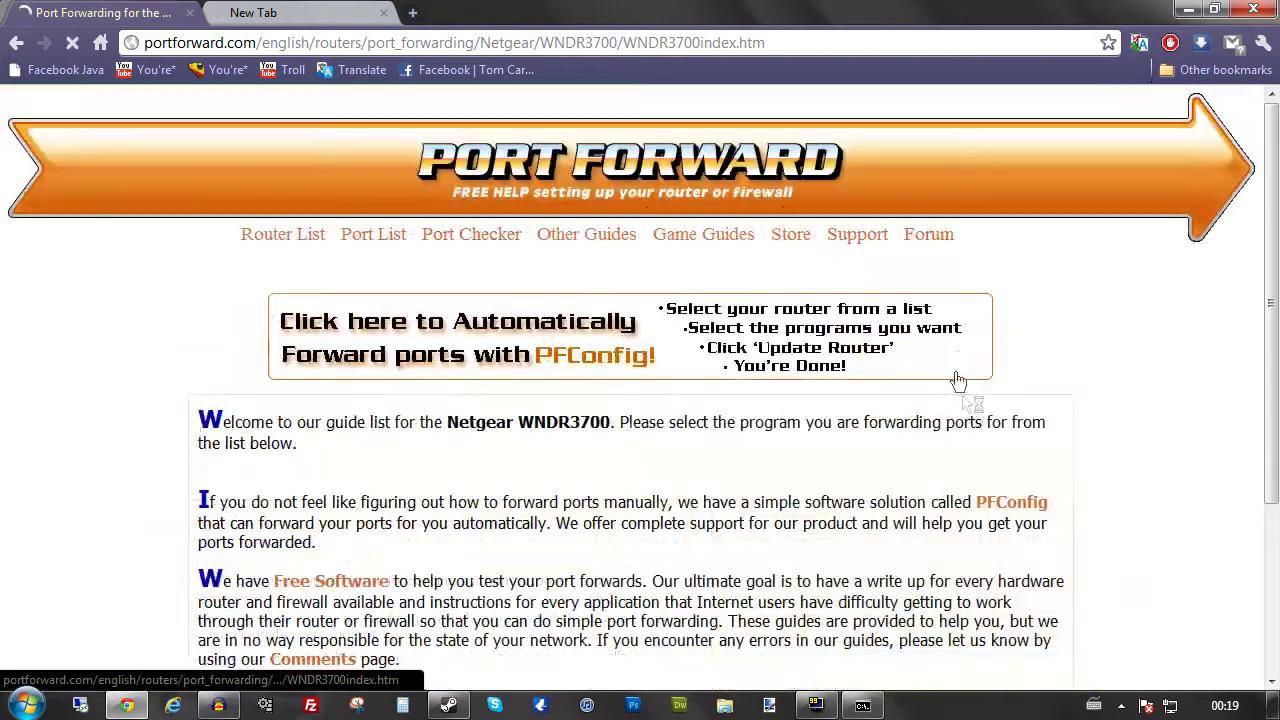
- Browse the WNDR3700 program list and open the guide for Command and Conquer Red Alert 3
{"action": "scroll", "coordinate": [626, 393], "scroll_direction": "down", "scroll_amount": 9}
{"action": "scroll", "coordinate": [626, 393], "scroll_direction": "up", "scroll_amount": 3}
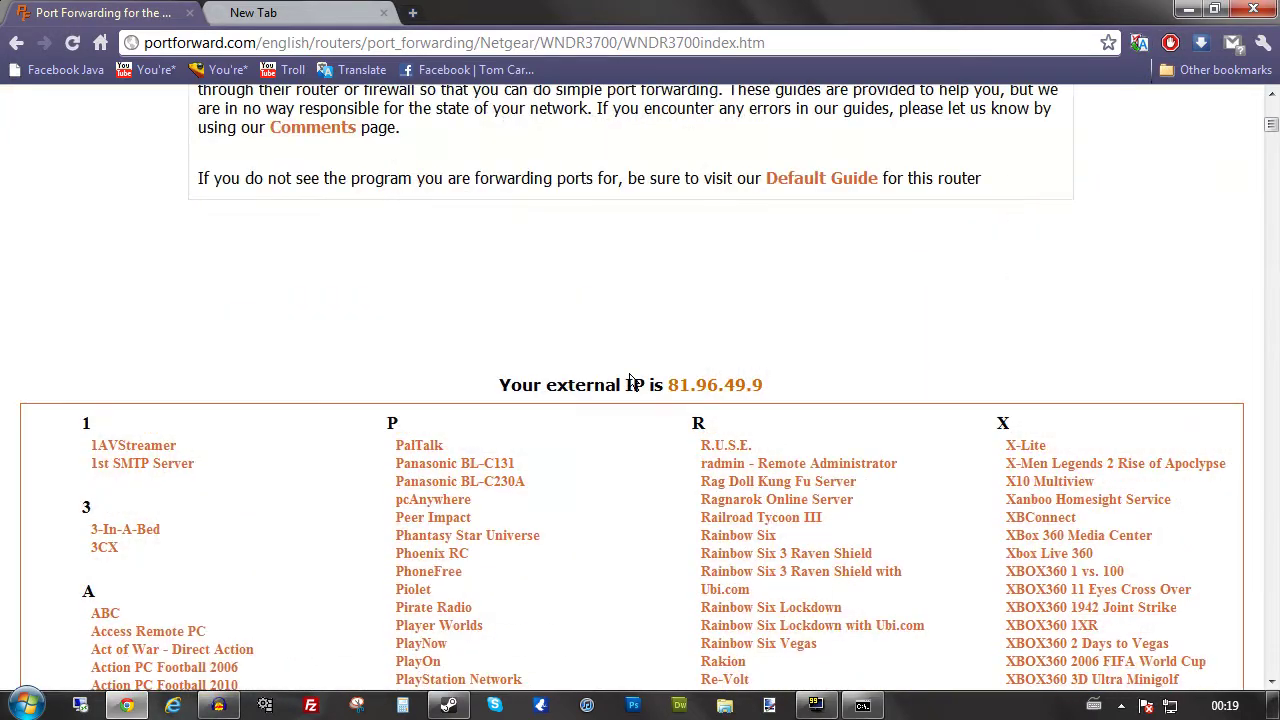
{"action": "scroll", "coordinate": [626, 393], "scroll_direction": "down", "scroll_amount": 9}
{"action": "scroll", "coordinate": [626, 393], "scroll_direction": "down", "scroll_amount": 10}
{"action": "scroll", "coordinate": [659, 403], "scroll_direction": "down", "scroll_amount": 5}
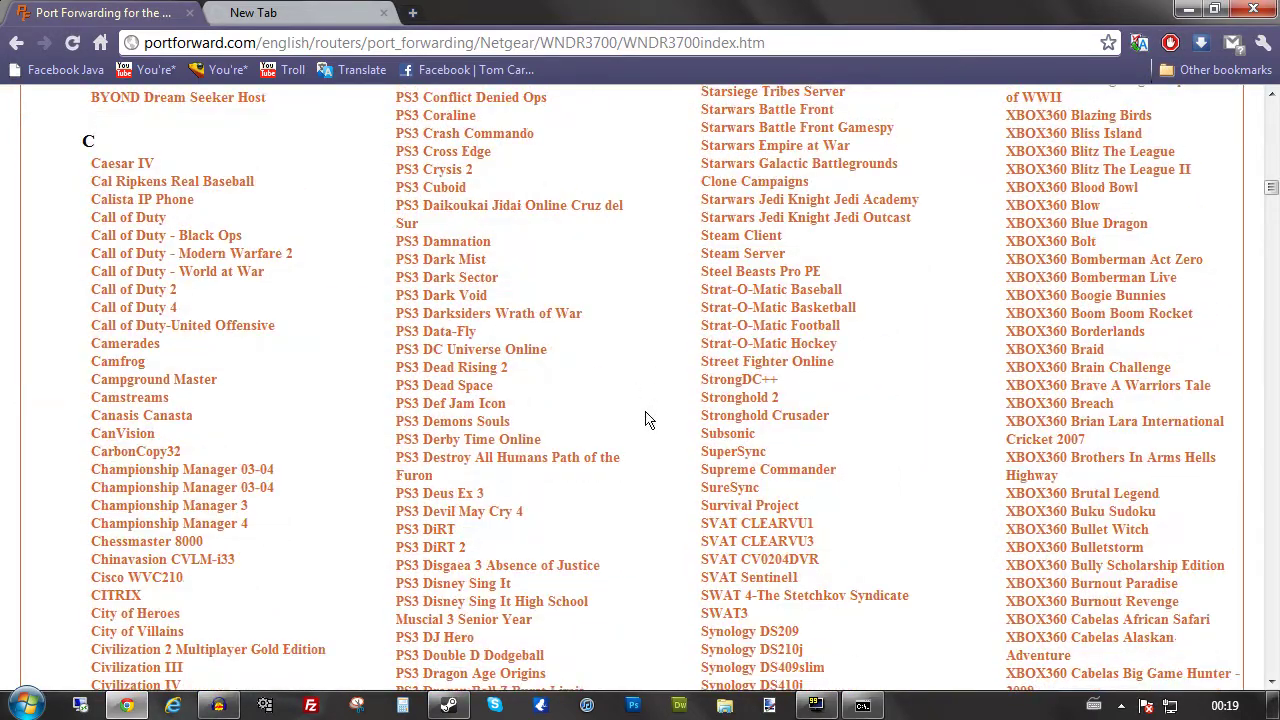
{"action": "scroll", "coordinate": [643, 498], "scroll_direction": "down", "scroll_amount": 3}
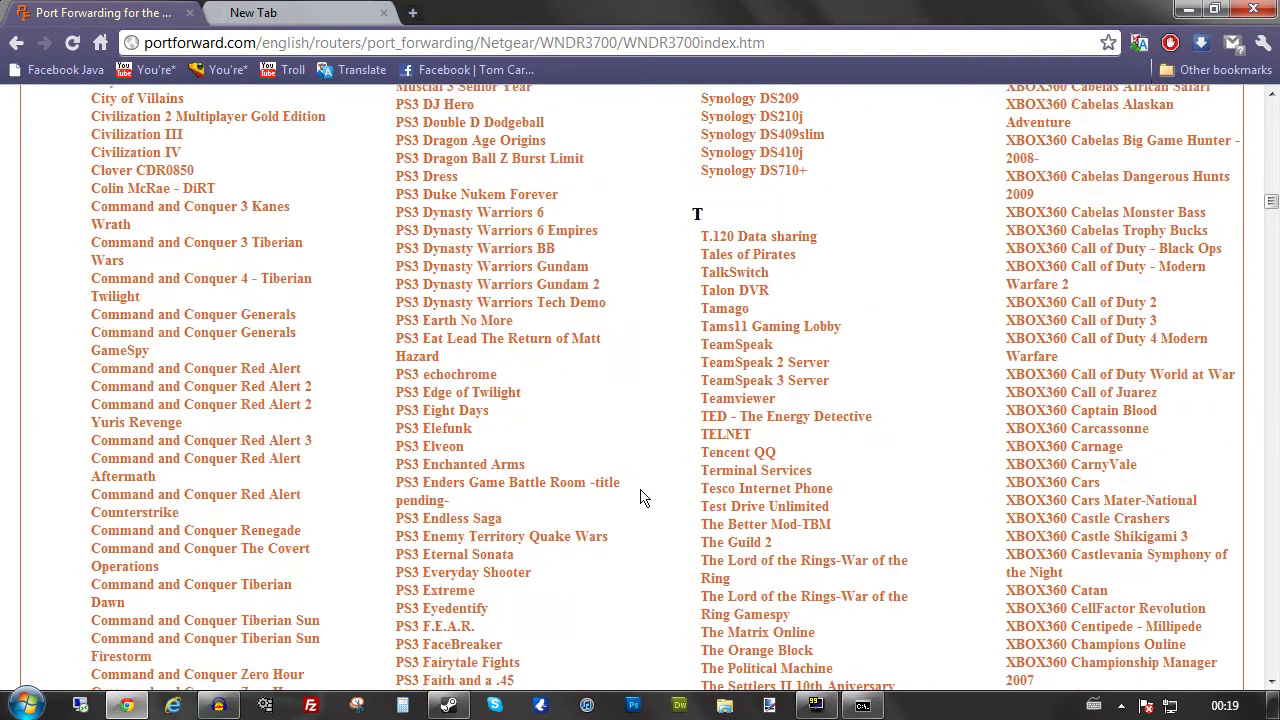
{"action": "left_click", "coordinate": [306, 443]}
- Read the guide's paragraph on the router's default username and password, highlighting it briefly
{"action": "left_click_drag", "start_coordinate": [1272, 138], "coordinate": [1272, 226]}
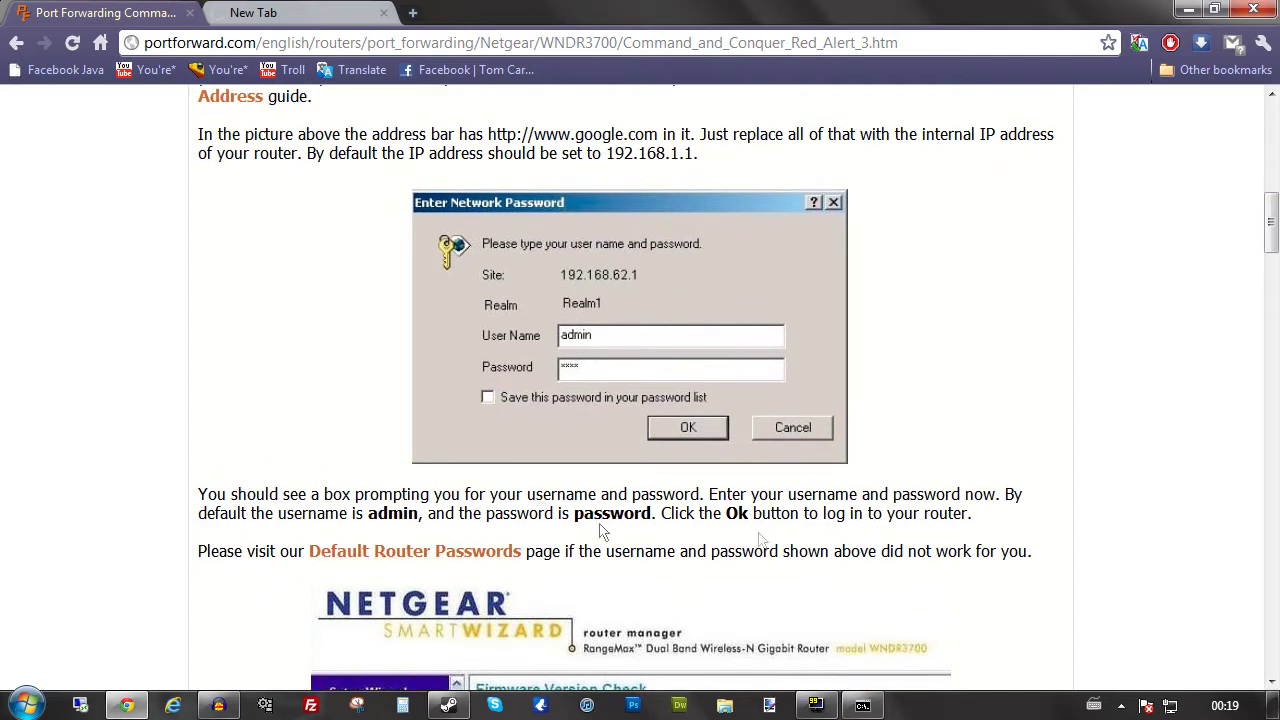
{"action": "left_click_drag", "start_coordinate": [981, 520], "coordinate": [212, 494]}
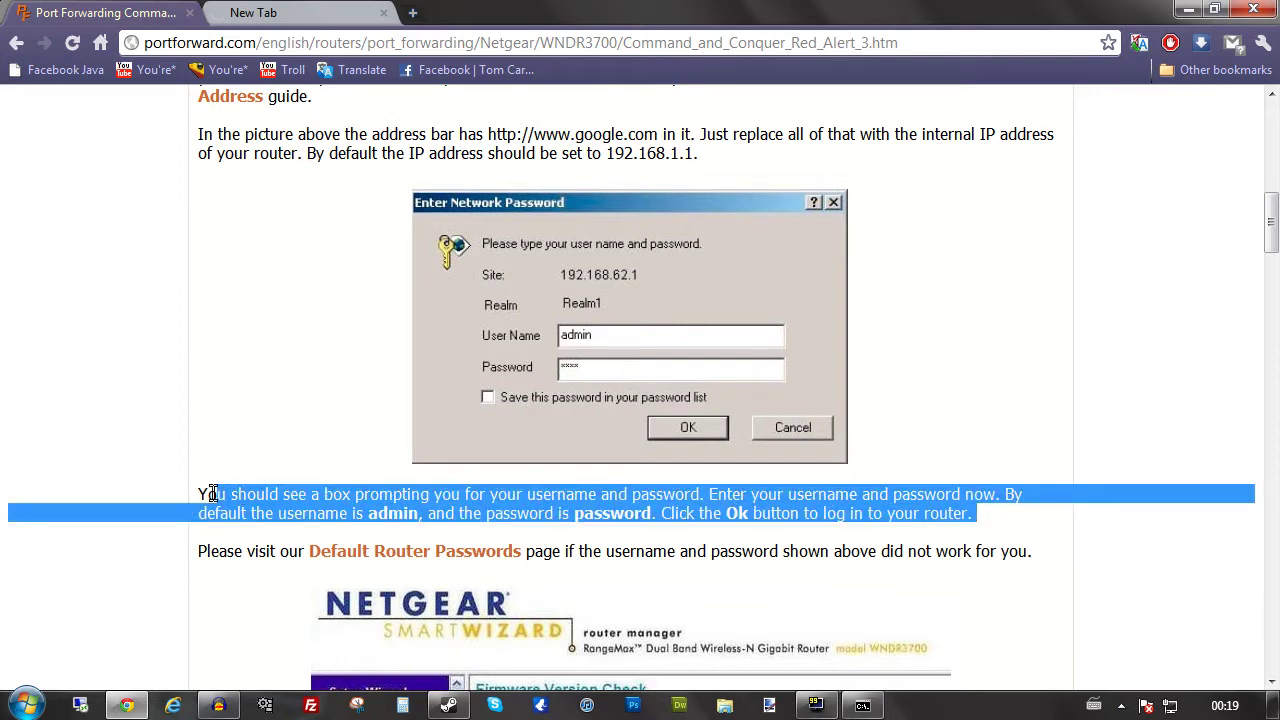
{"action": "left_click", "coordinate": [250, 457]}
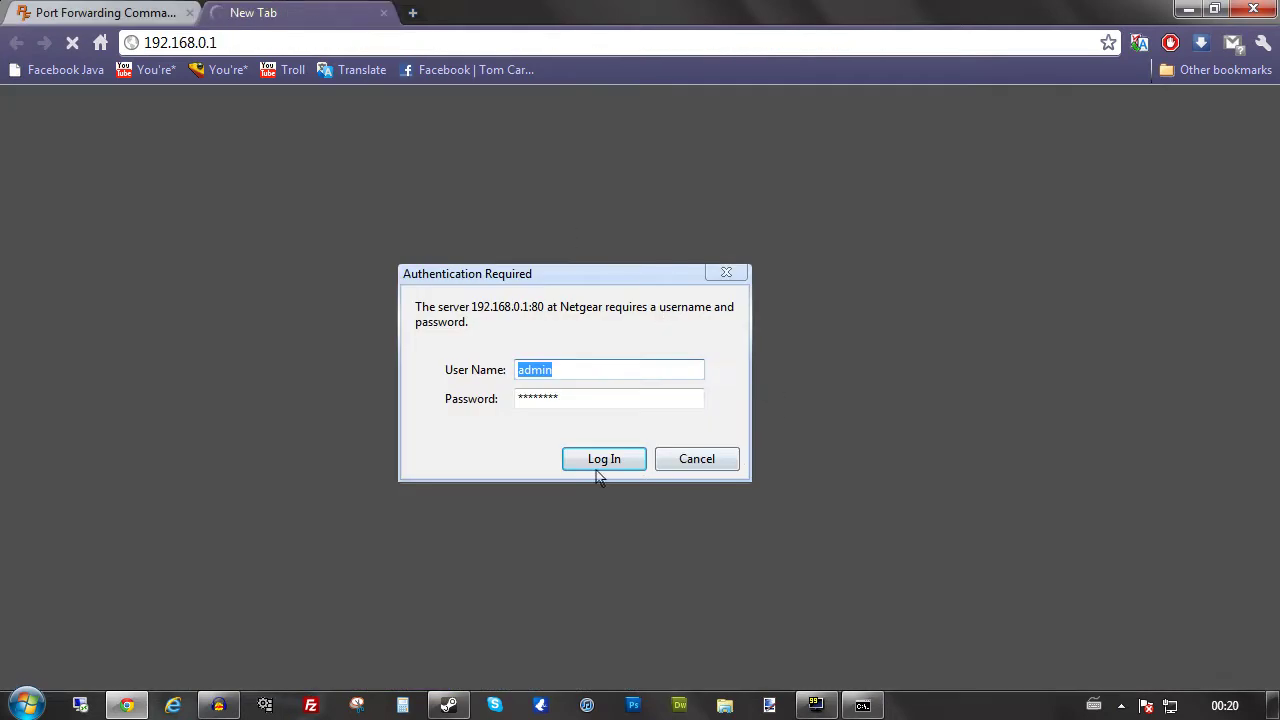
- Log in to the router with the prefilled credentials, dismiss the default-password warning and open the Port Forwarding settings
{"action": "left_click", "coordinate": [604, 463]}
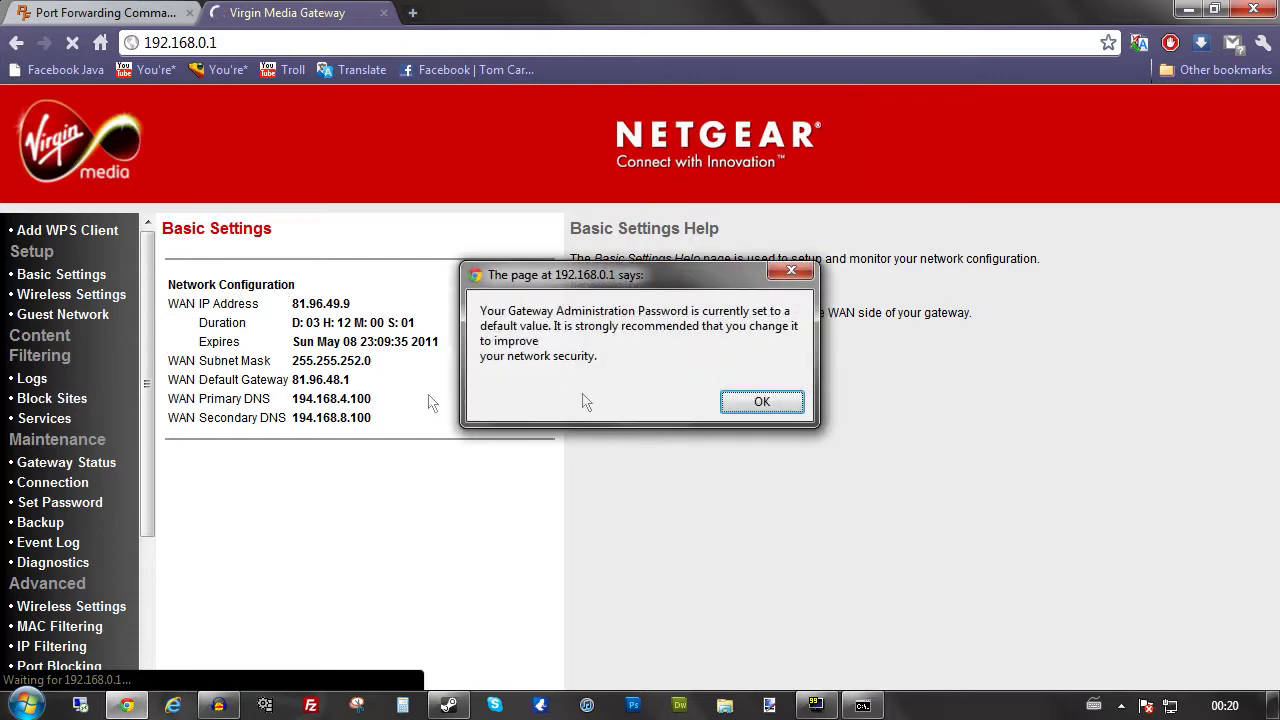
{"action": "key", "text": "Return"}
{"action": "scroll", "coordinate": [118, 457], "scroll_direction": "down", "scroll_amount": 4}
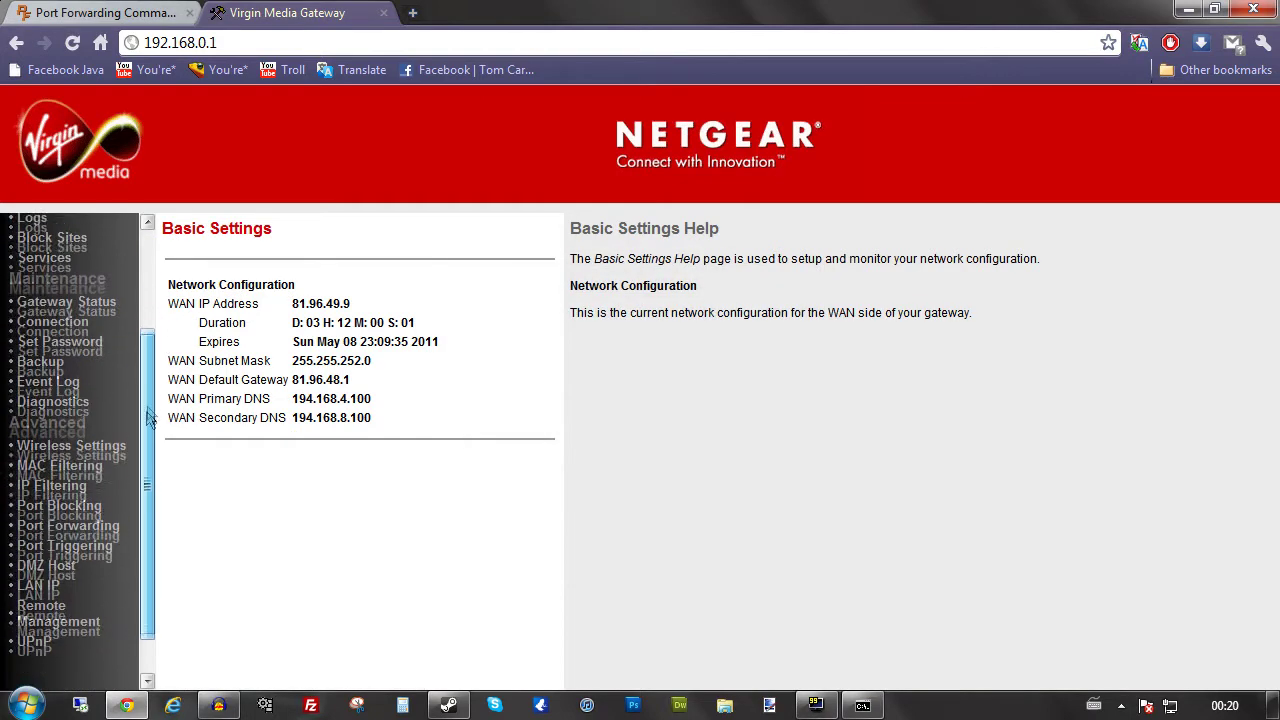
{"action": "left_click", "coordinate": [80, 478]}
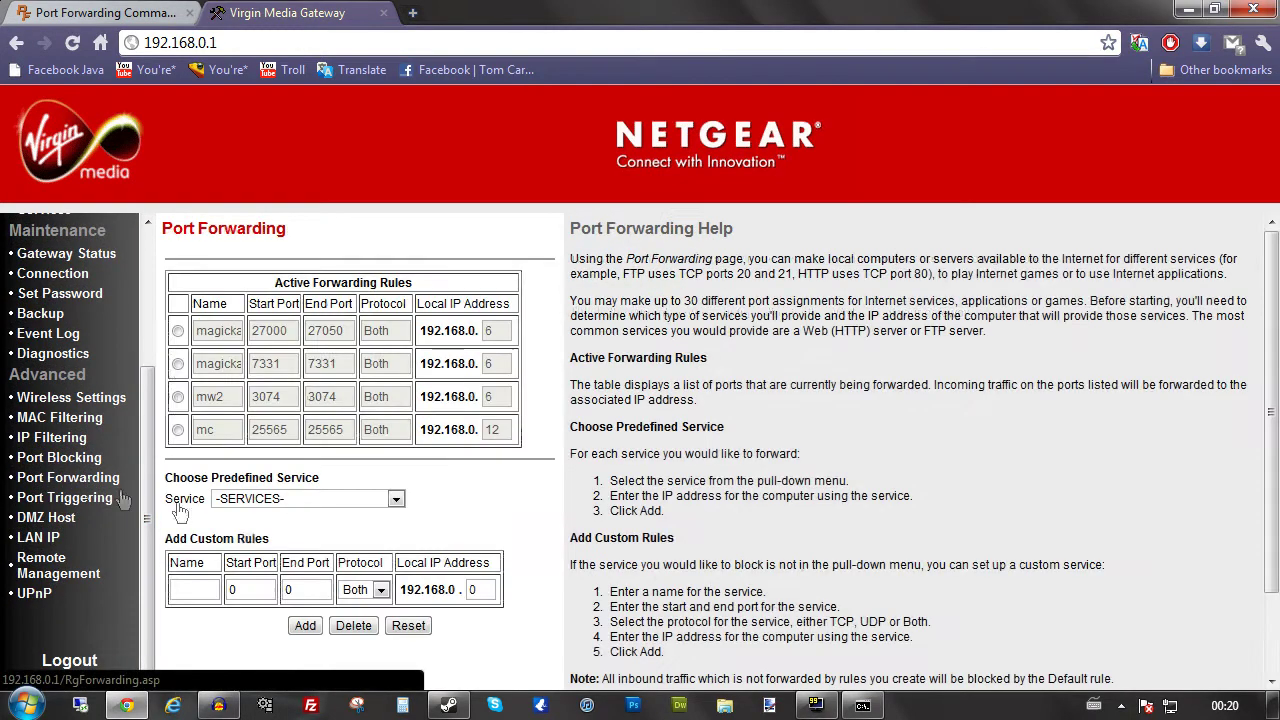
- Return to the Red Alert 3 guide and examine its custom service instructions, port entries and static IP address section
{"action": "key", "text": "ctrl+Tab"}
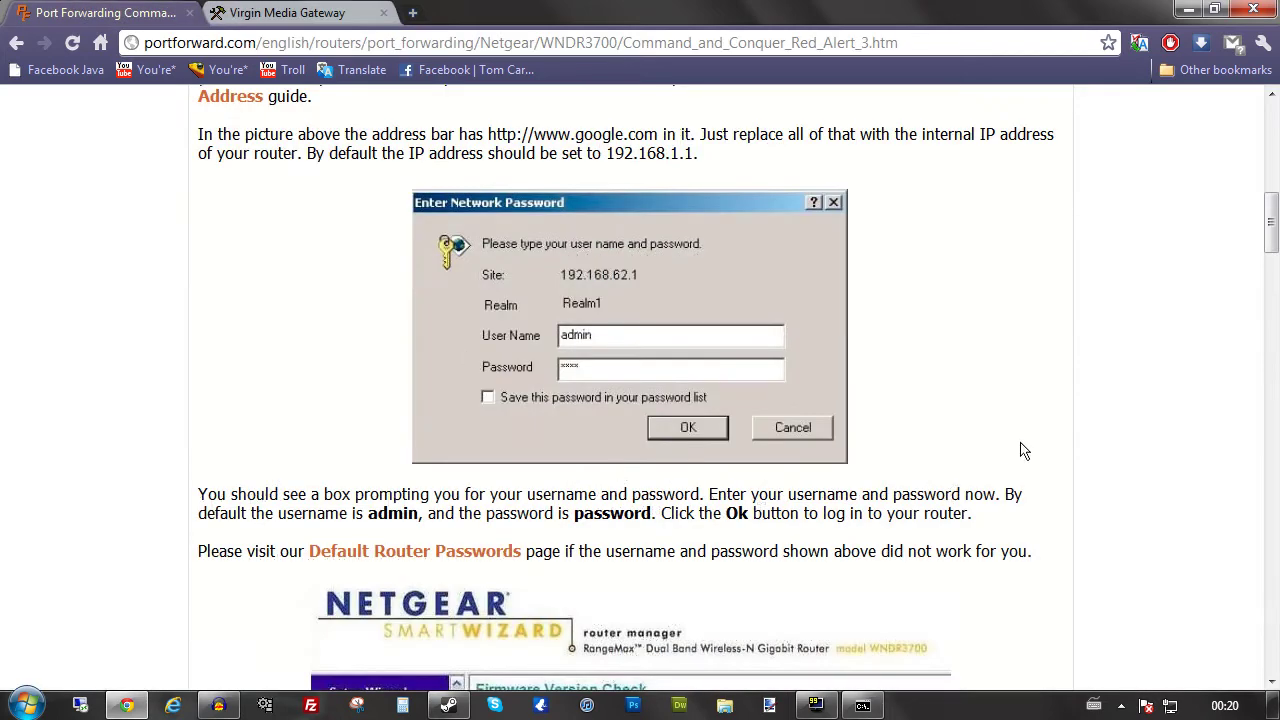
{"action": "scroll", "coordinate": [1023, 450], "scroll_direction": "down", "scroll_amount": 5}
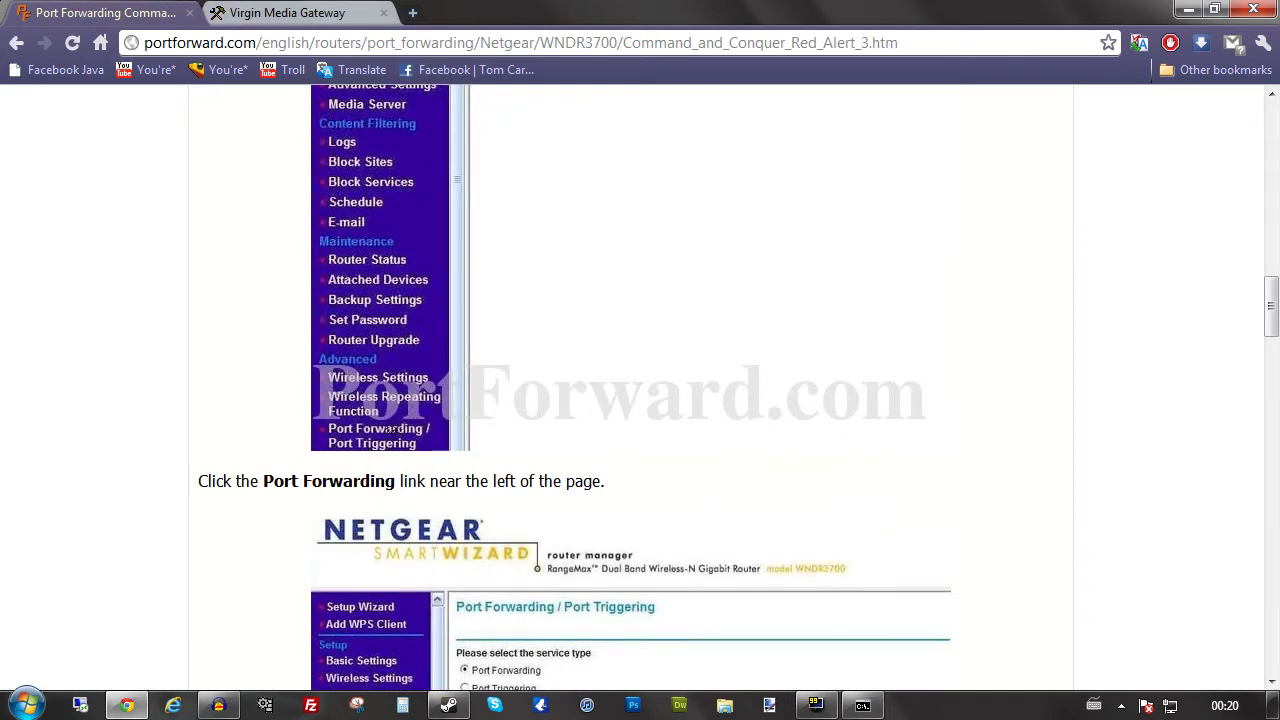
{"action": "scroll", "coordinate": [390, 428], "scroll_direction": "down", "scroll_amount": 5}
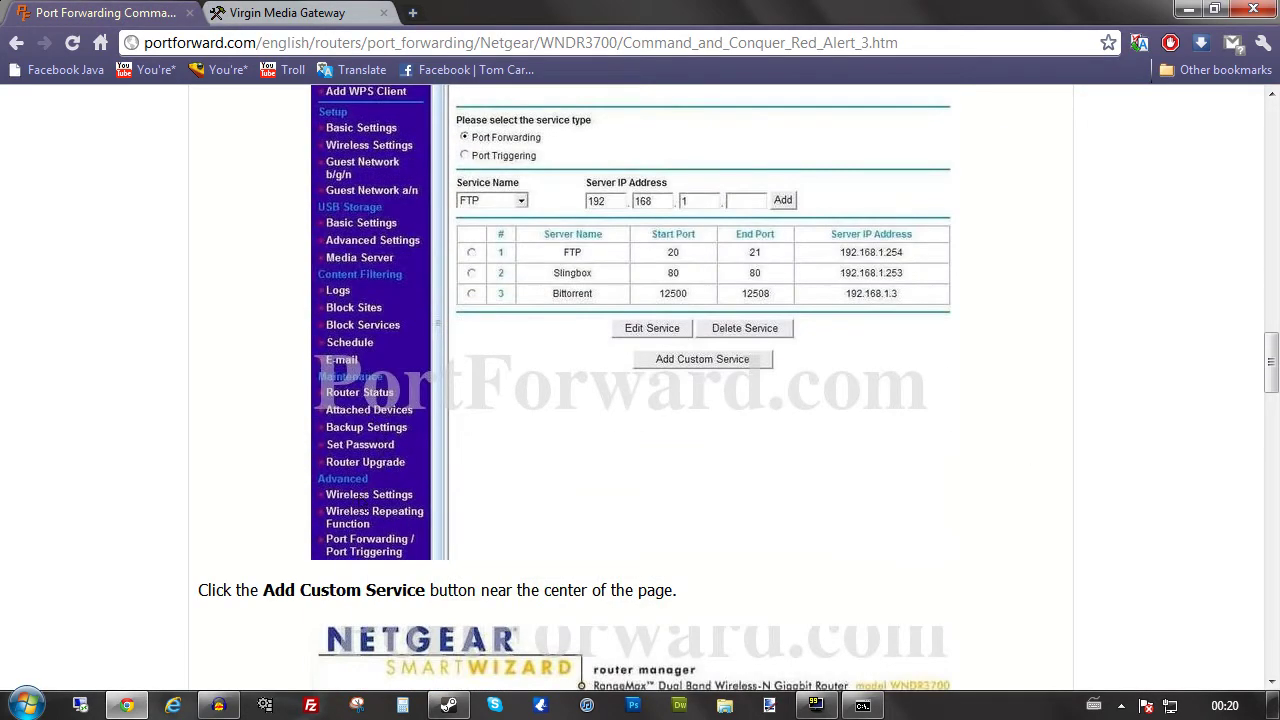
{"action": "scroll", "coordinate": [380, 236], "scroll_direction": "down", "scroll_amount": 7}
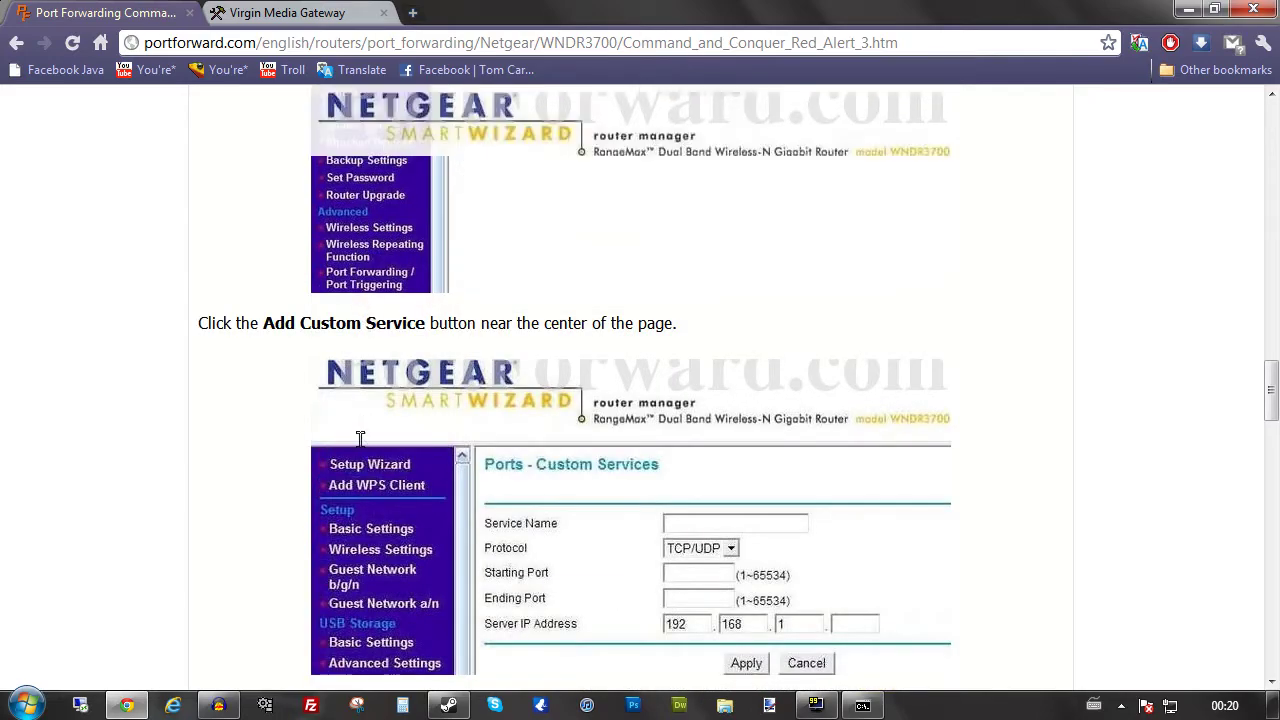
{"action": "key", "text": "Home"}
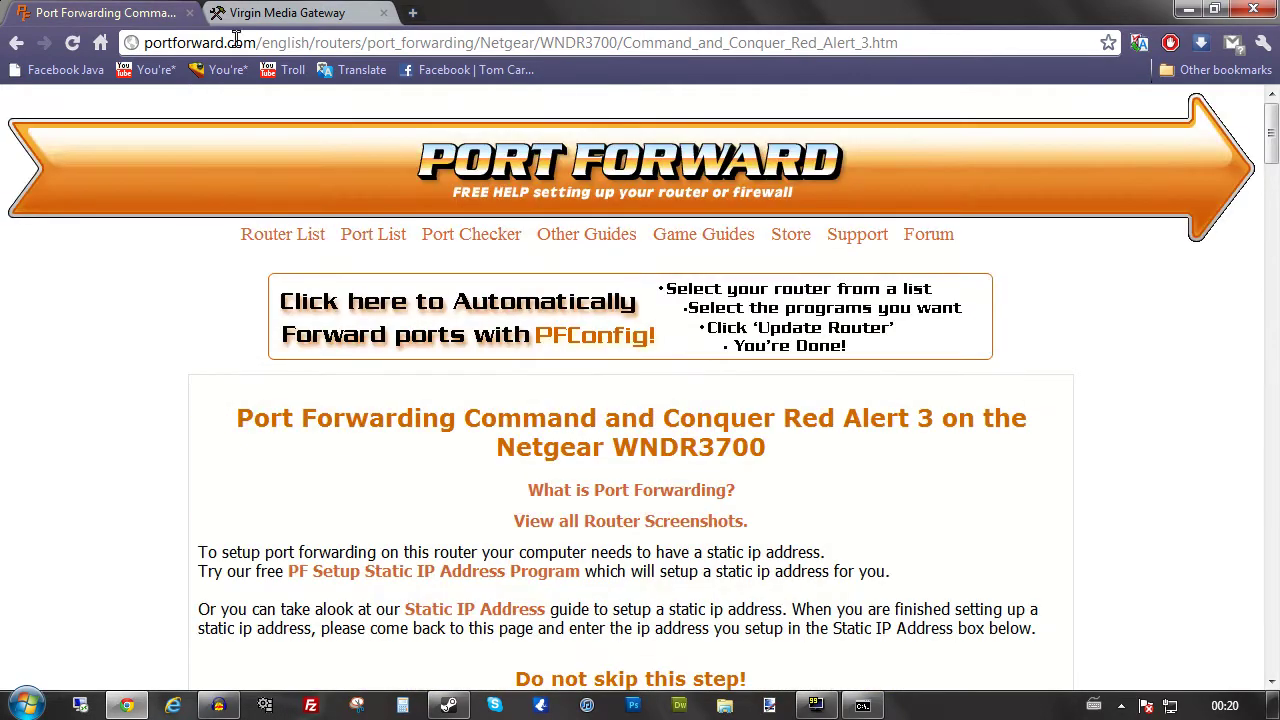
{"action": "scroll", "coordinate": [900, 520], "scroll_direction": "down", "scroll_amount": 15}
{"action": "scroll", "coordinate": [900, 520], "scroll_direction": "down", "scroll_amount": 15}
{"action": "scroll", "coordinate": [900, 515], "scroll_direction": "up", "scroll_amount": 20}
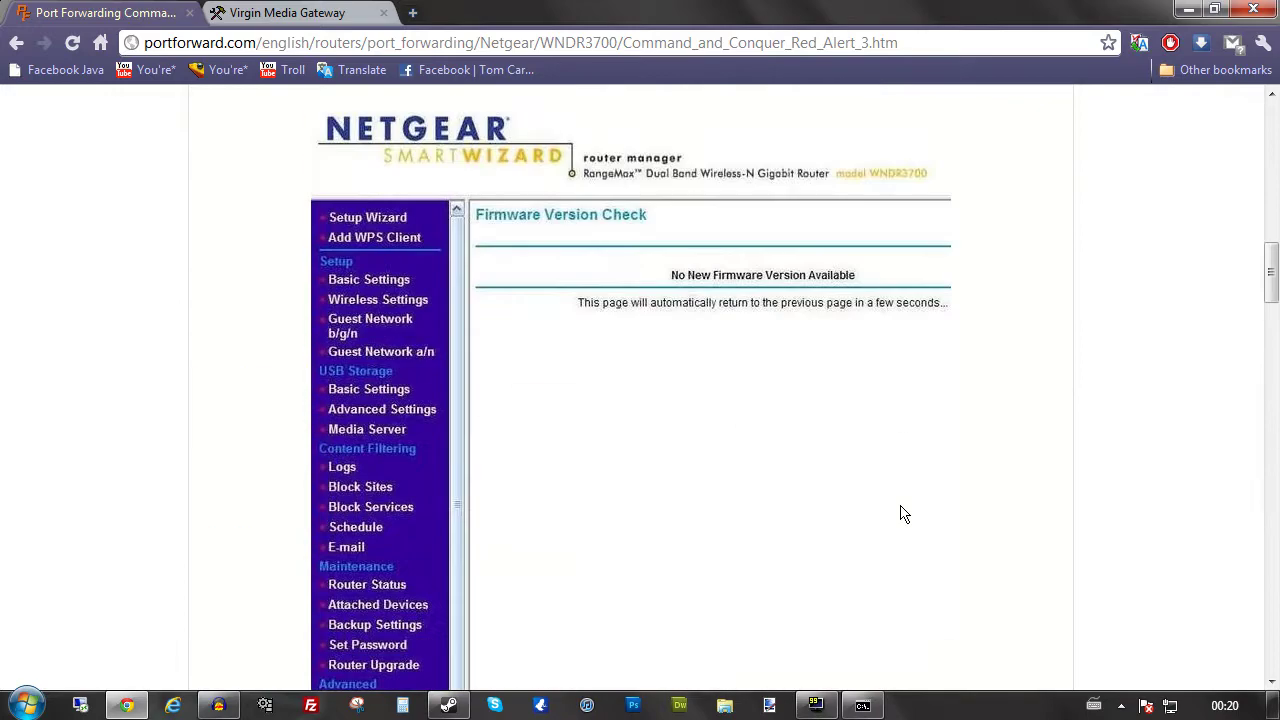
{"action": "scroll", "coordinate": [751, 520], "scroll_direction": "down", "scroll_amount": 20}
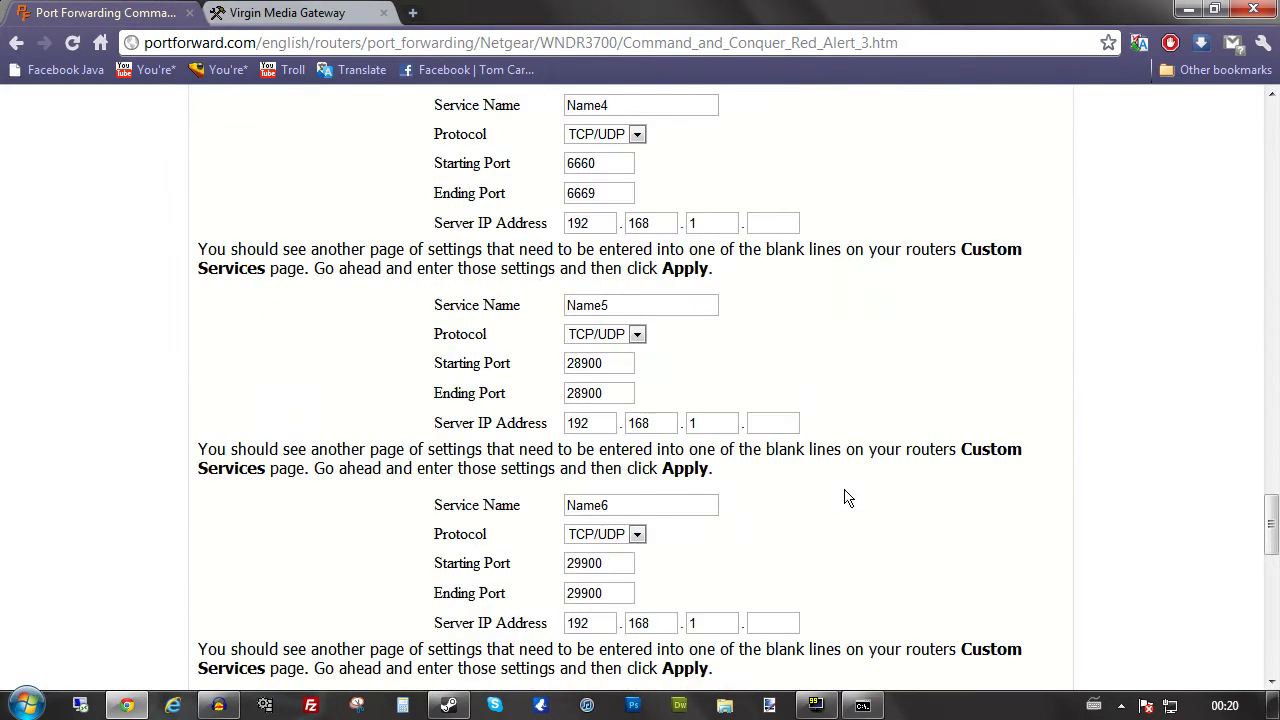
{"action": "scroll", "coordinate": [846, 498], "scroll_direction": "down", "scroll_amount": 11}
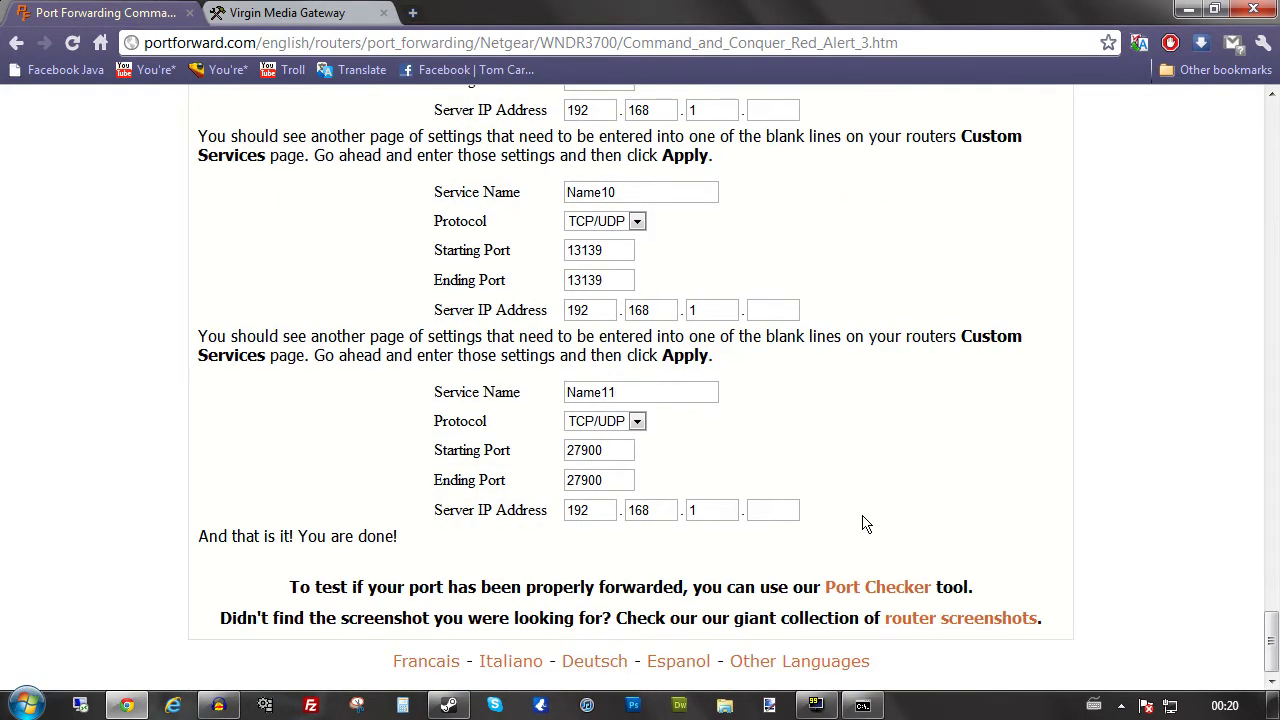
{"action": "scroll", "coordinate": [866, 524], "scroll_direction": "up", "scroll_amount": 20}
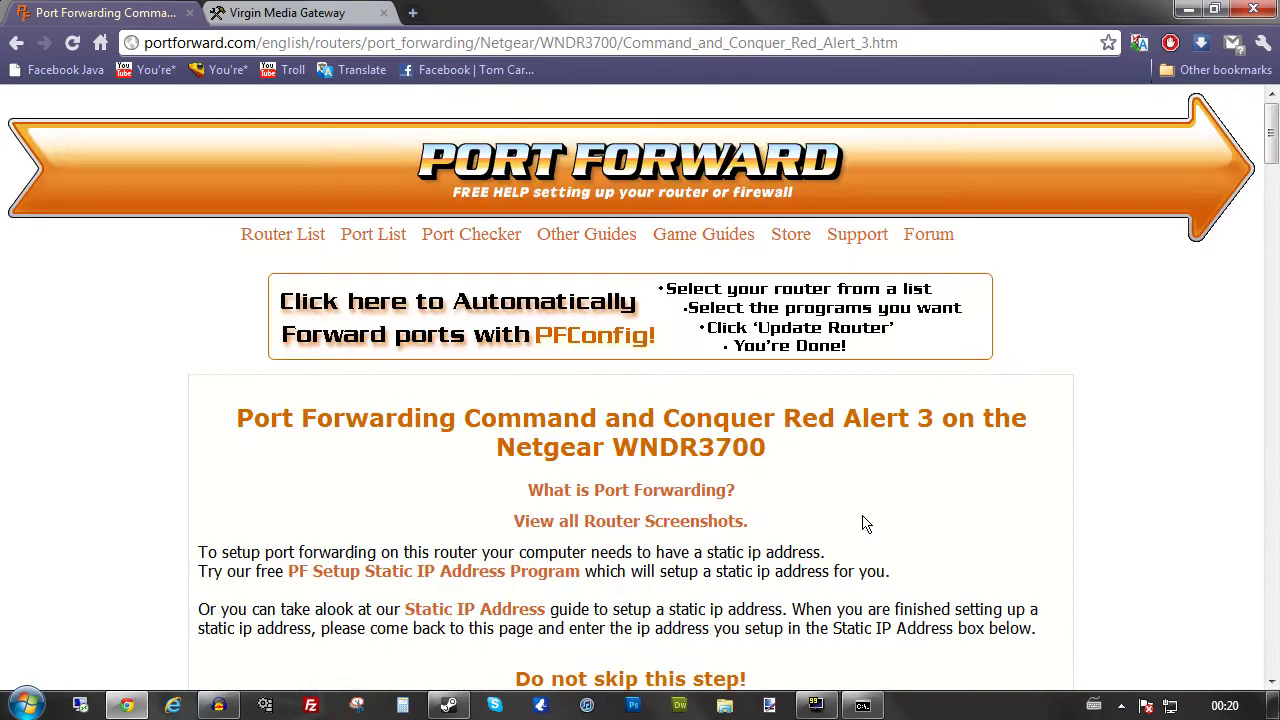
{"action": "scroll", "coordinate": [866, 524], "scroll_direction": "down", "scroll_amount": 8}
{"action": "scroll", "coordinate": [866, 524], "scroll_direction": "up", "scroll_amount": 8}
{"action": "scroll", "coordinate": [866, 524], "scroll_direction": "down", "scroll_amount": 3}
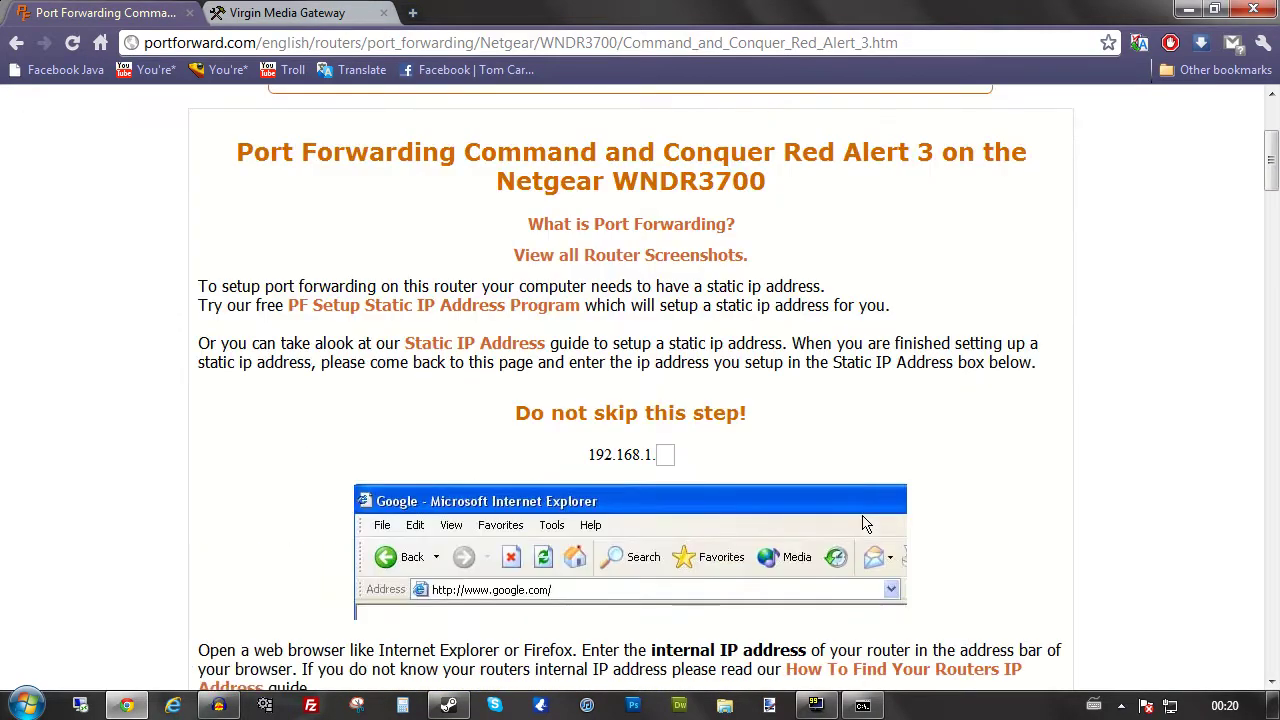
- Switch to the router's settings page and review the Port Forwarding help text and the custom rule fields
{"action": "left_click", "coordinate": [297, 14]}
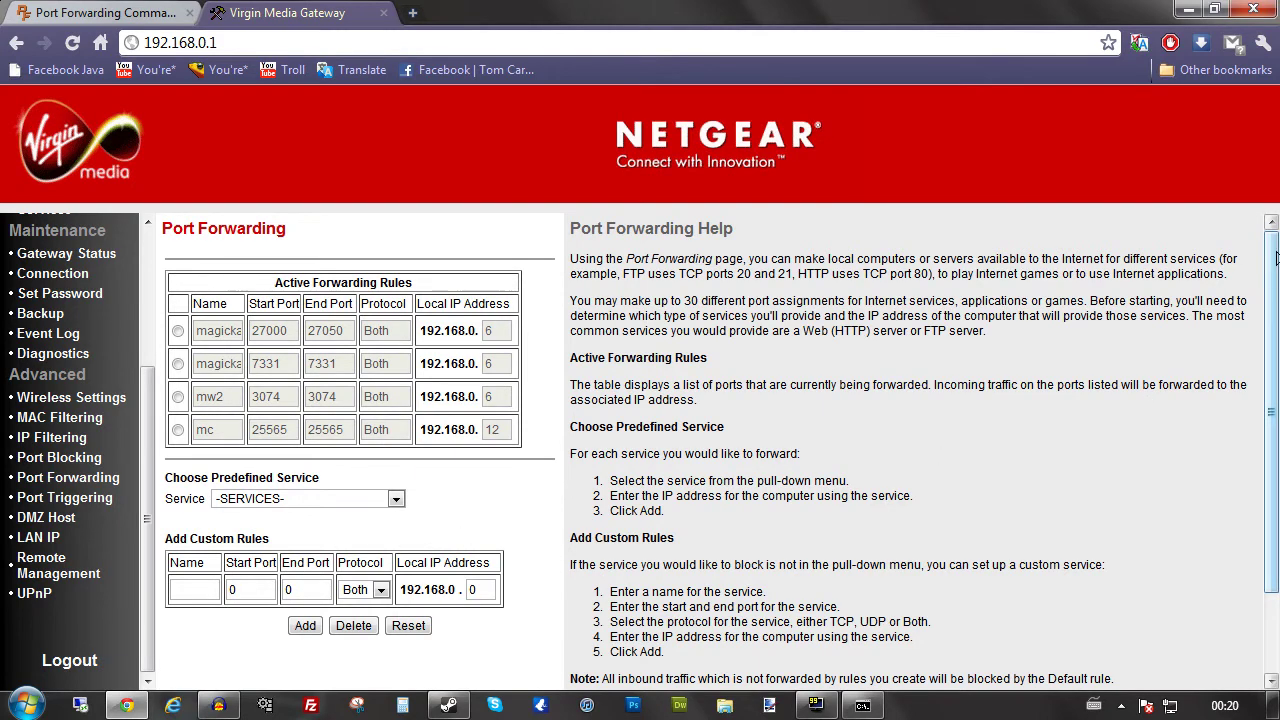
{"action": "scroll", "coordinate": [876, 428], "scroll_direction": "down", "scroll_amount": 1}
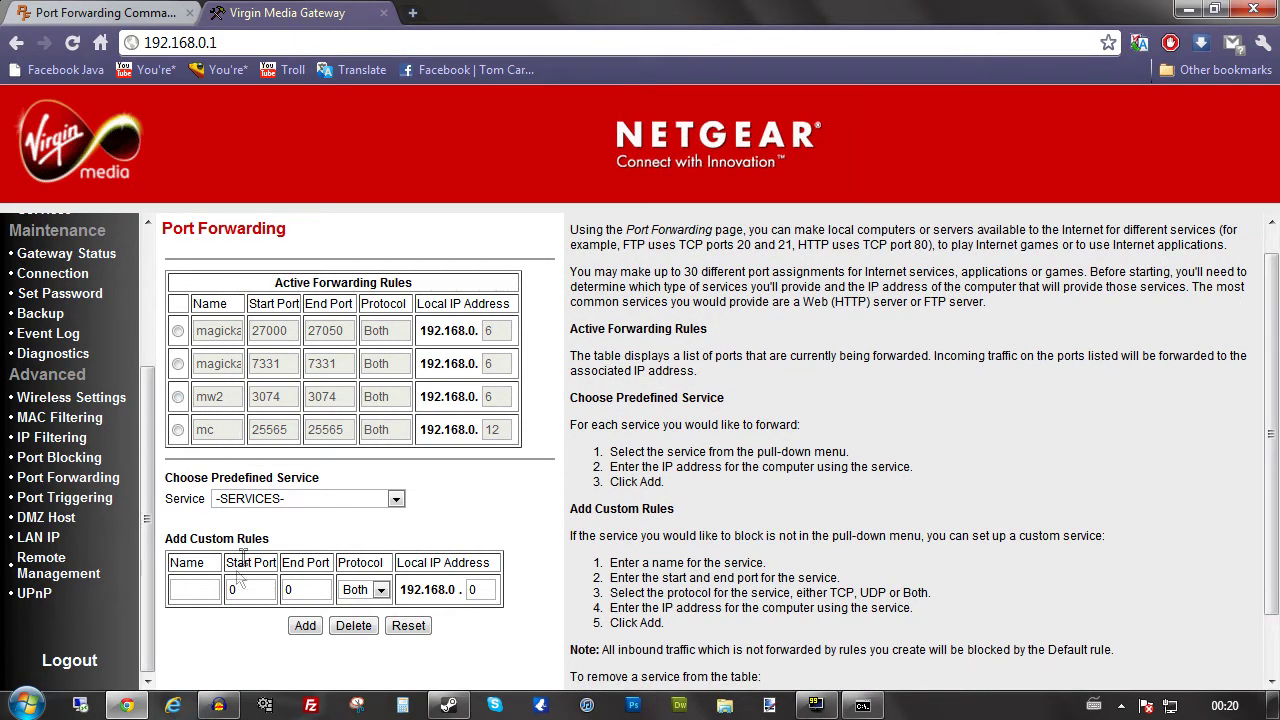
{"action": "scroll", "coordinate": [1275, 355], "scroll_direction": "down", "scroll_amount": 2}
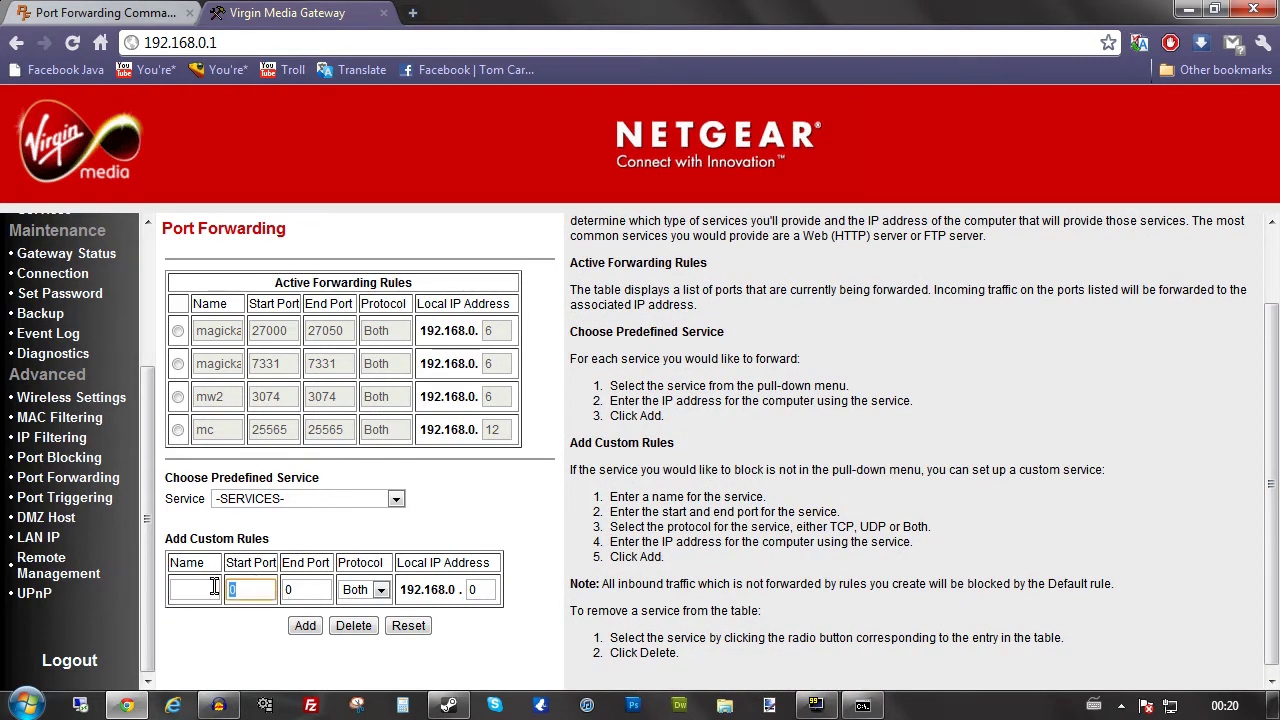
- Return to the Red Alert 3 guide and look up the port numbers listed for its custom services
{"action": "key", "text": "ctrl+shift+Tab"}
{"action": "scroll", "coordinate": [997, 429], "scroll_direction": "down", "scroll_amount": 20}
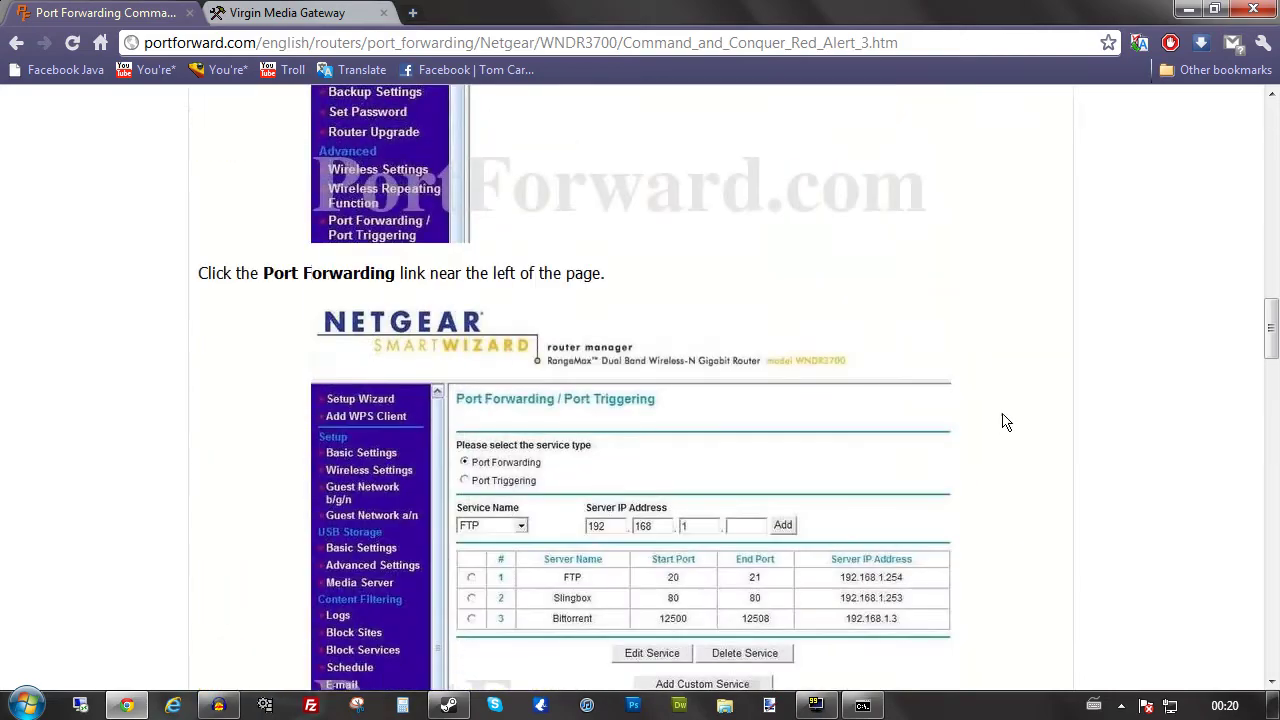
{"action": "scroll", "coordinate": [1006, 422], "scroll_direction": "up", "scroll_amount": 4}
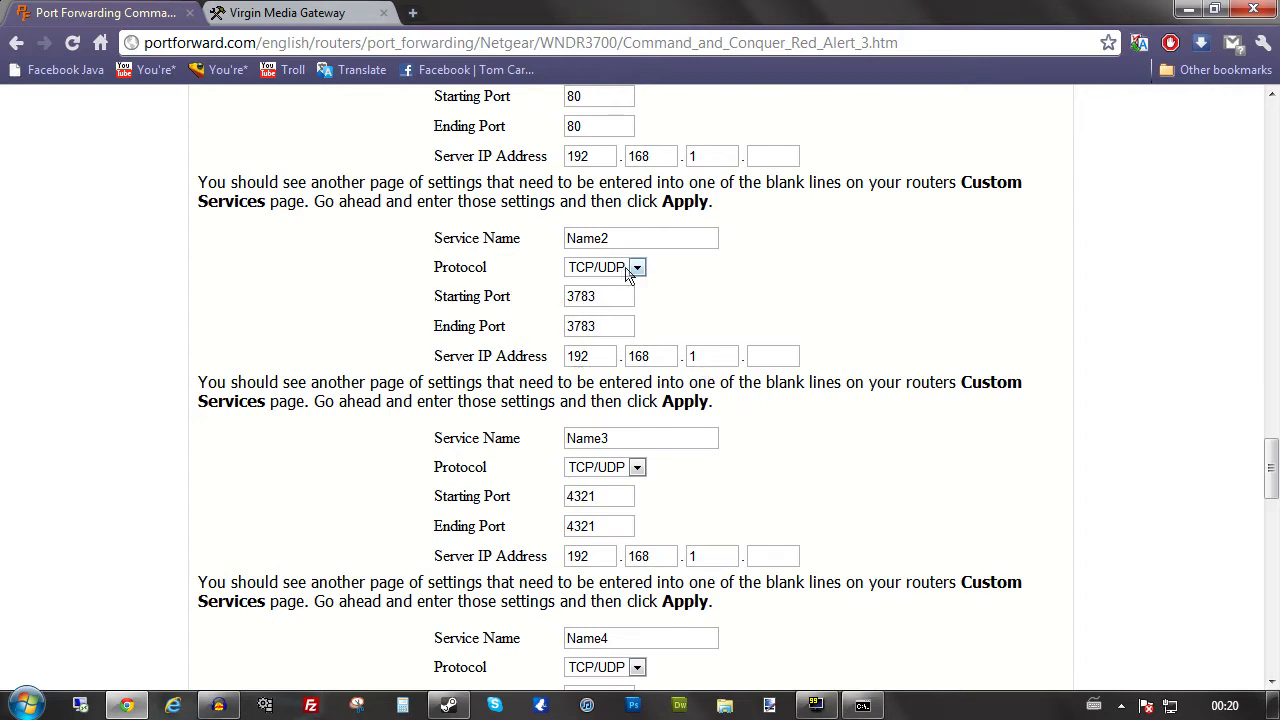
- On the router's Port Forwarding page, set the new custom rule's start port and end port to 2783
{"action": "left_click", "coordinate": [242, 15]}
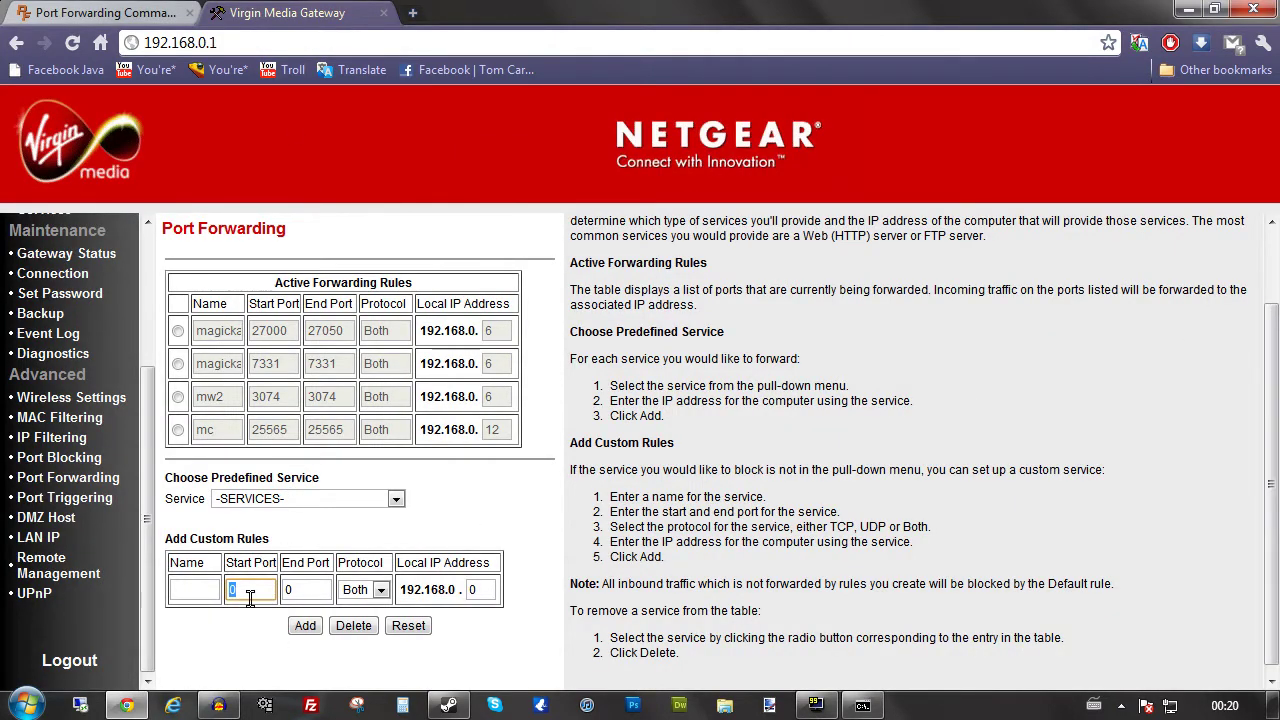
{"action": "type", "text": "2"}
{"action": "type", "text": "70"}
{"action": "type", "text": "3"}
{"action": "double_click", "coordinate": [249, 590]}
{"action": "key", "text": "Tab"}
{"action": "type", "text": "2783"}
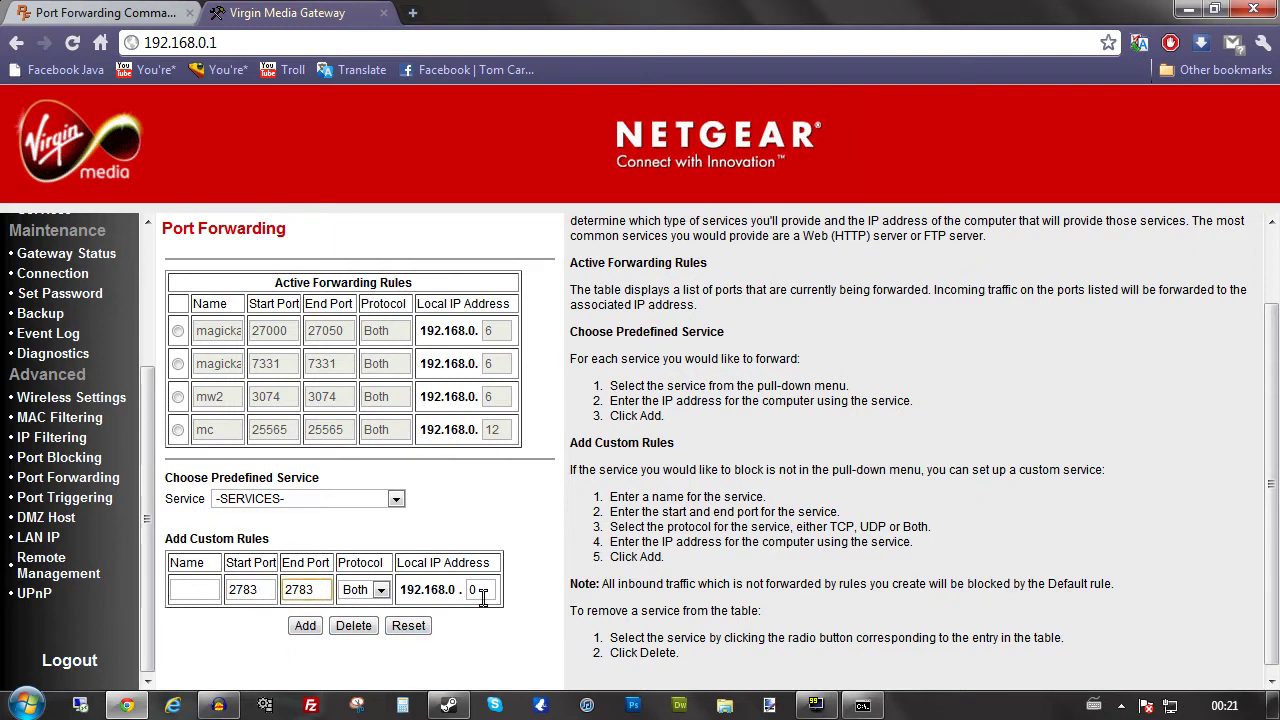
- Check the computer's IPv4 address in the Command Prompt's ipconfig output, then return to the custom rule's local IP address field
{"action": "double_click", "coordinate": [485, 594]}
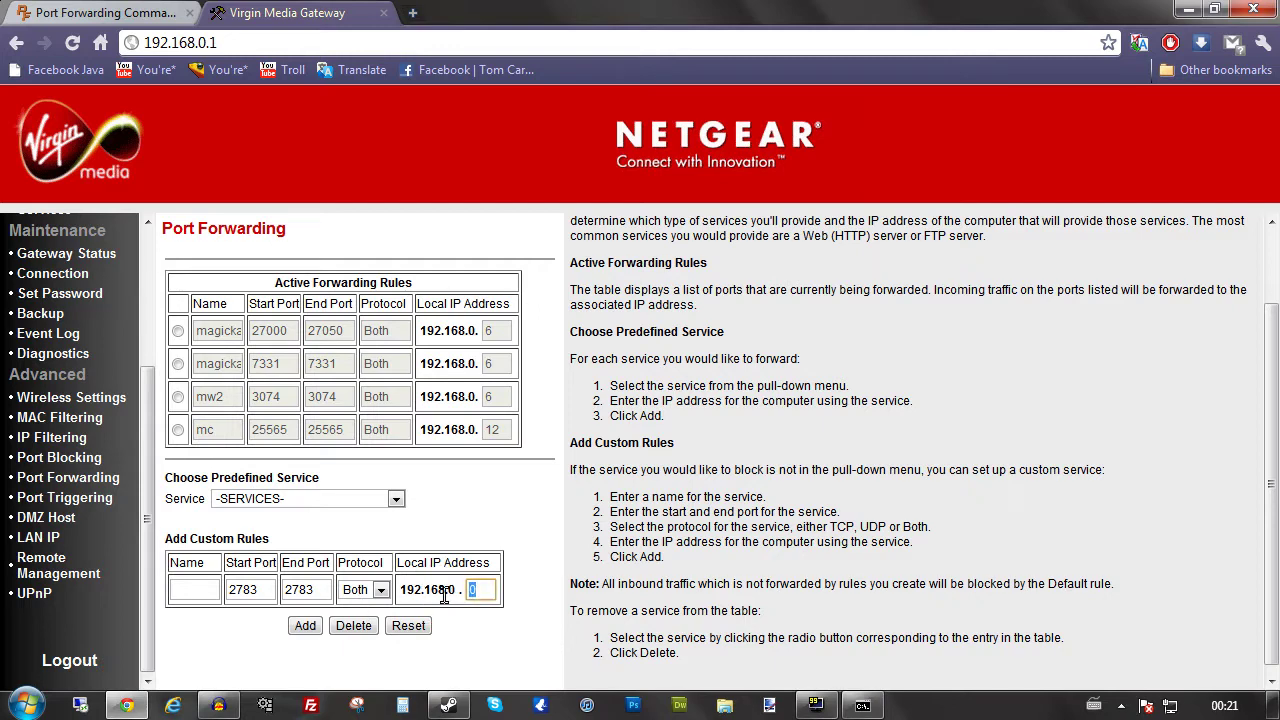
{"action": "left_click", "coordinate": [862, 705]}
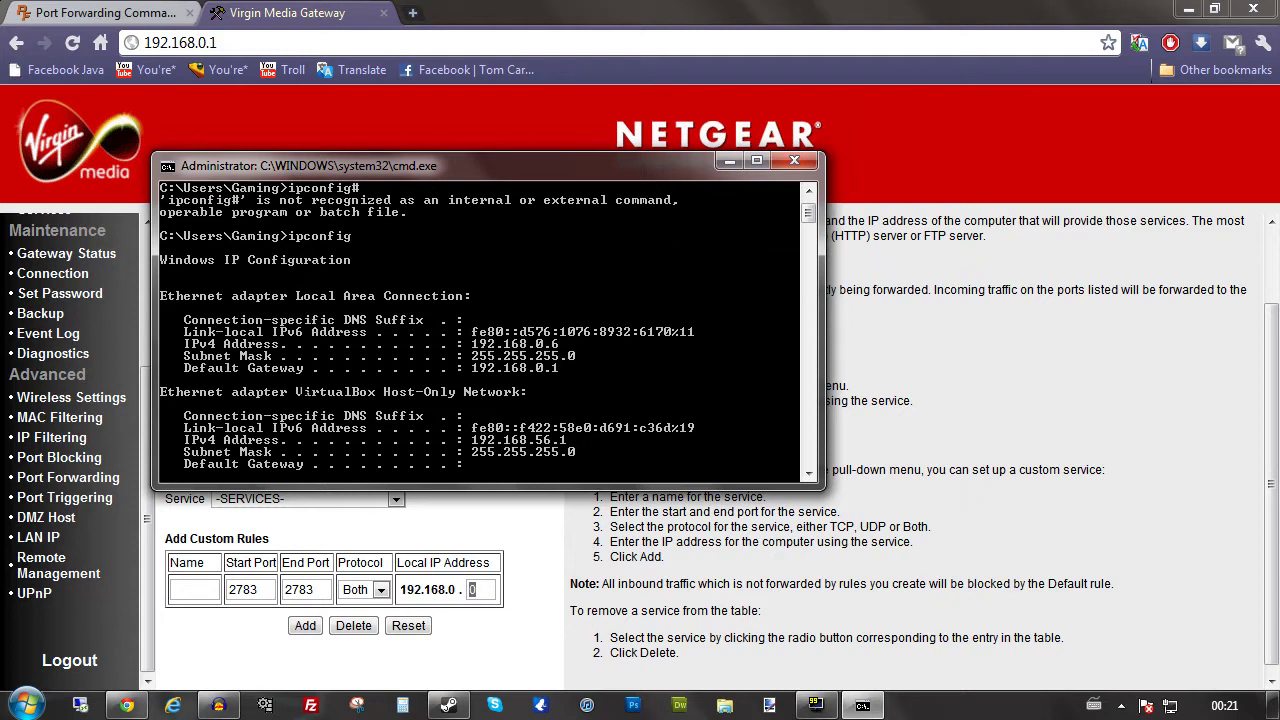
{"action": "left_click", "coordinate": [729, 161]}
{"action": "double_click", "coordinate": [481, 590]}
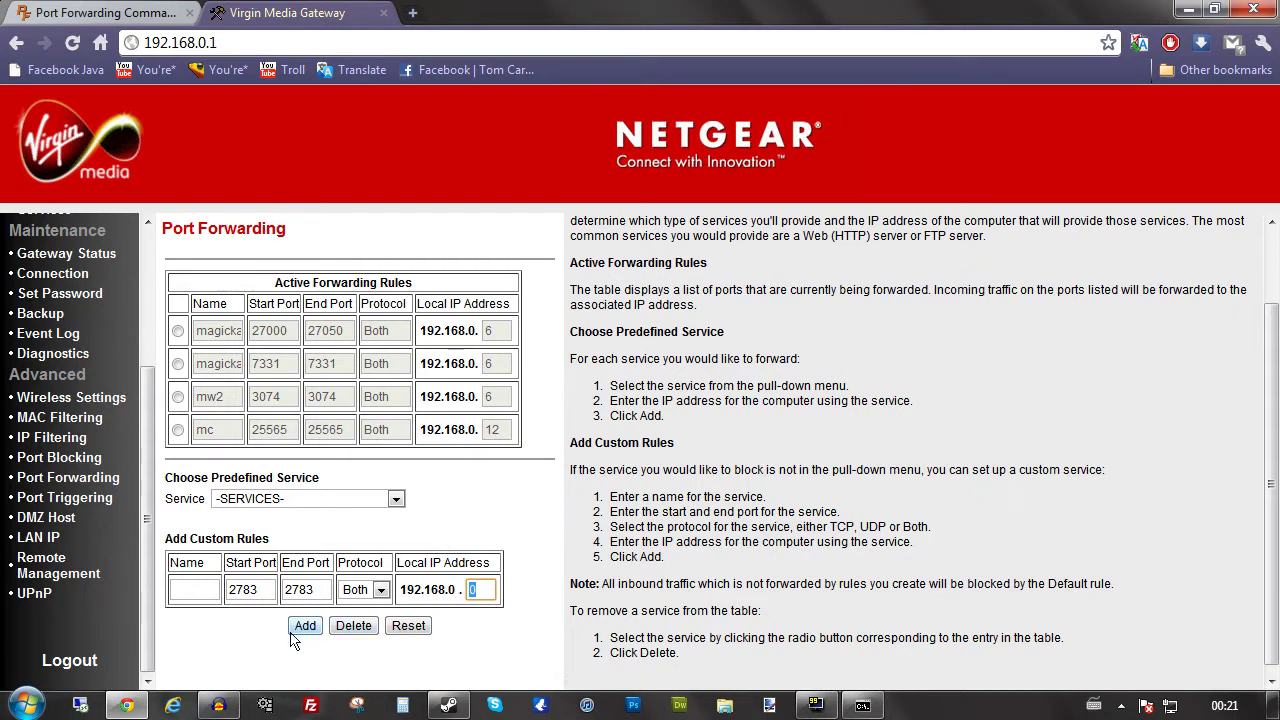
{"action": "scroll", "coordinate": [737, 465], "scroll_direction": "down", "scroll_amount": 1}
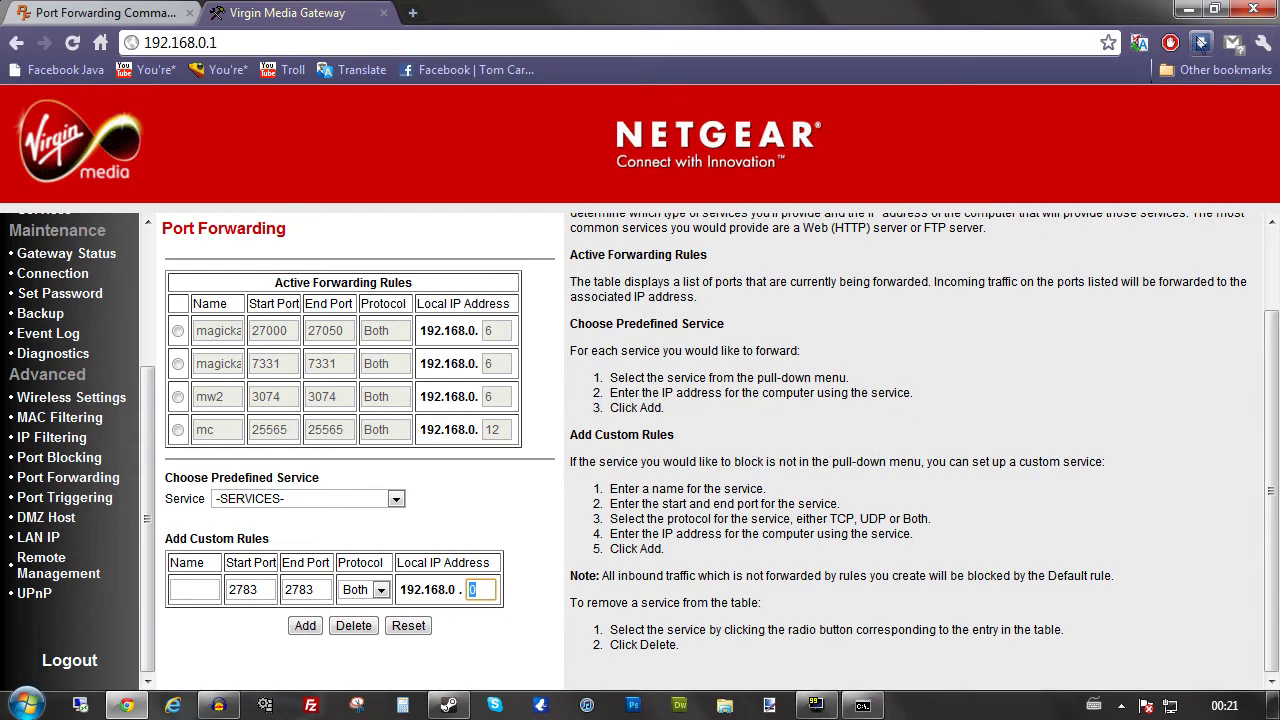
- Go back to the beginning of the Red Alert 3 guide, then open a blank browser tab and minimize the browser
{"action": "left_click", "coordinate": [47, 13]}
{"action": "scroll", "coordinate": [751, 400], "scroll_direction": "up", "scroll_amount": 15}
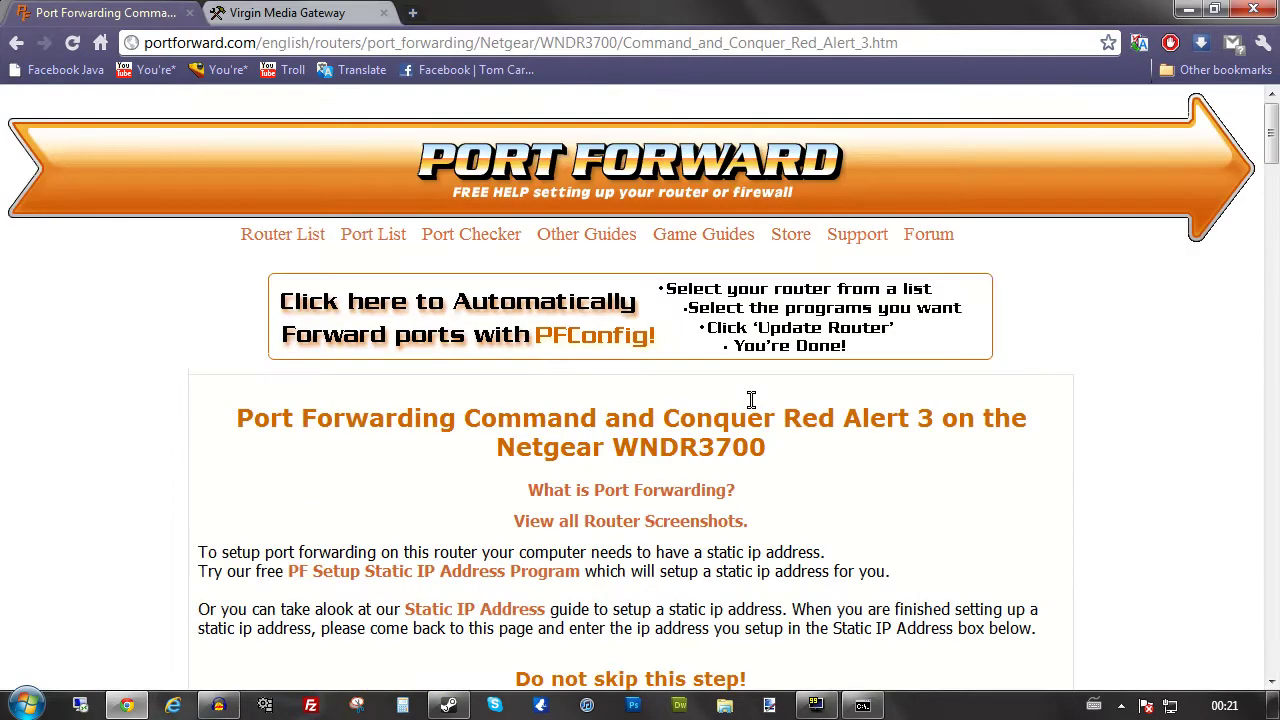
{"action": "left_click", "coordinate": [412, 13]}
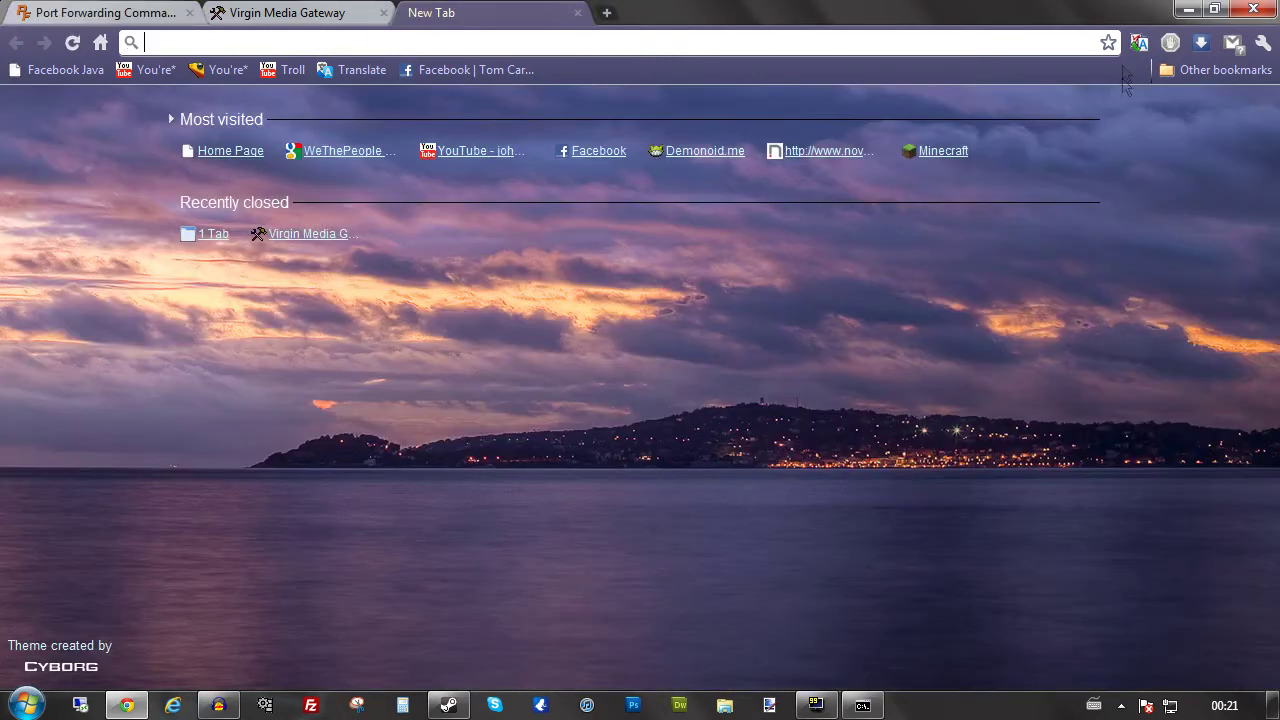
{"action": "left_click", "coordinate": [1188, 9]}
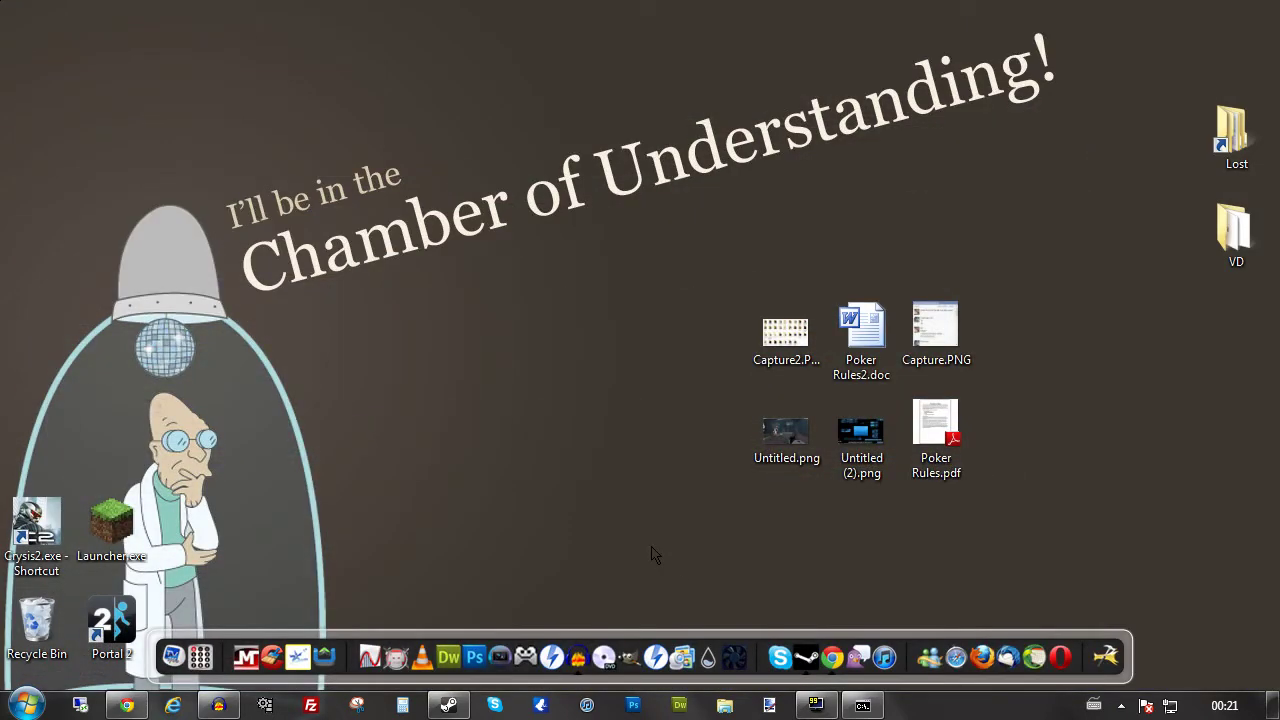